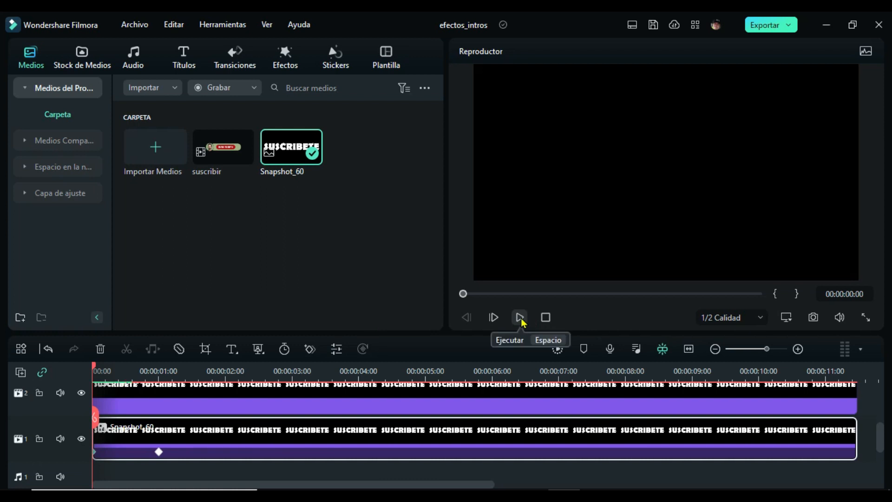
Preview the opening animation and open the lower-track clip's transform properties with the playhead at 00:00:03:00.
left_click(520, 318)
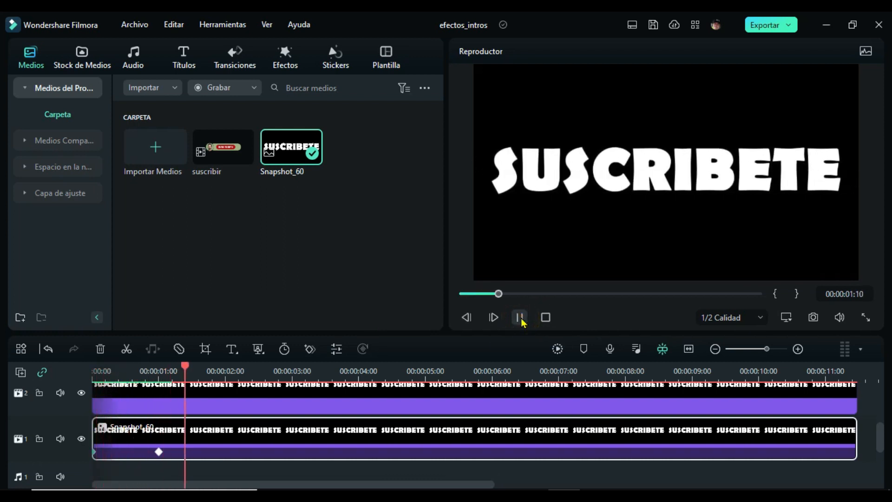
left_click(520, 318)
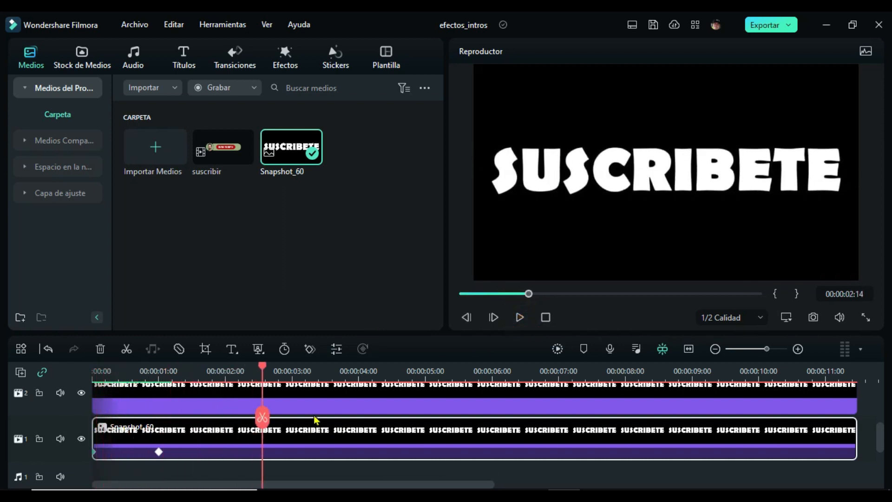
left_click_drag(263, 370, 293, 370)
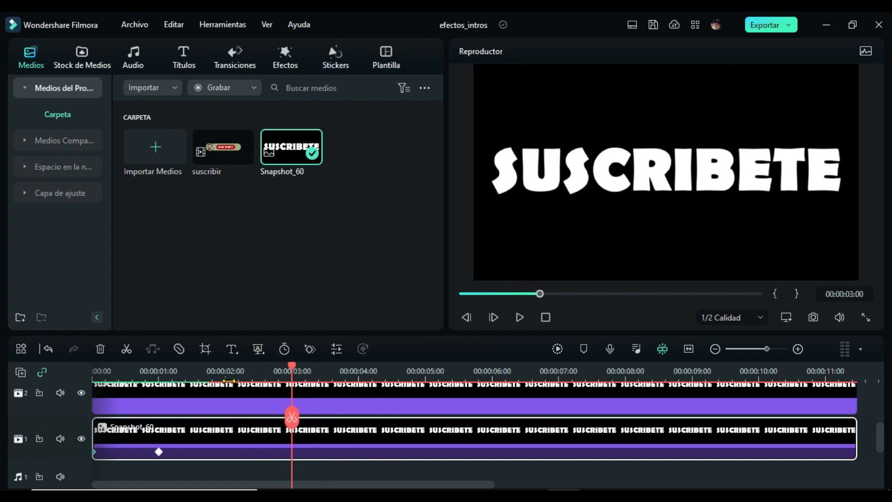
double_click(307, 452)
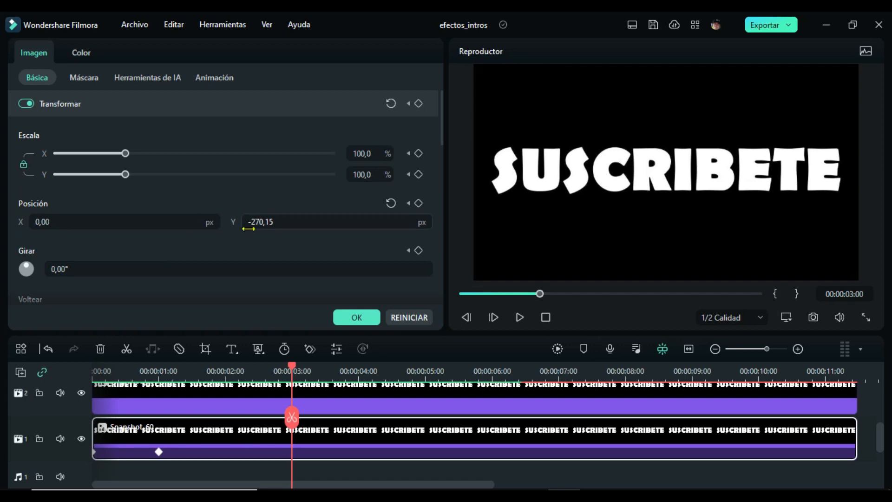
left_click(285, 224)
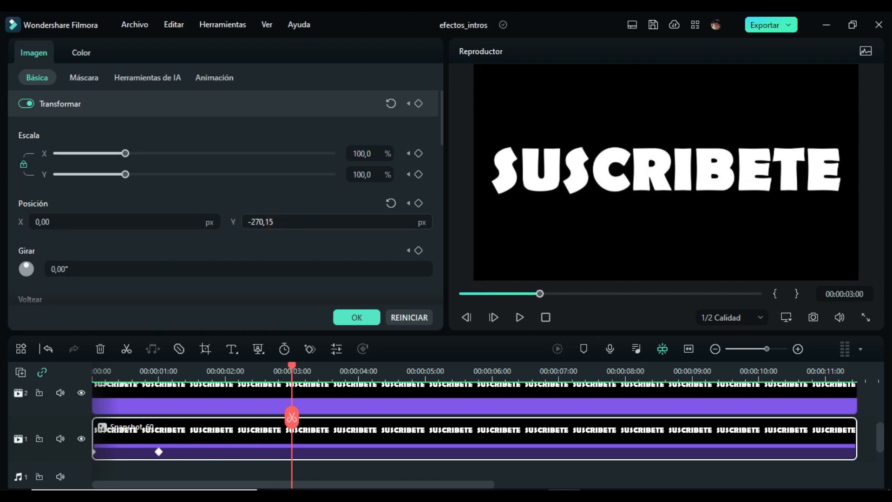
left_click_drag(286, 224, 267, 224)
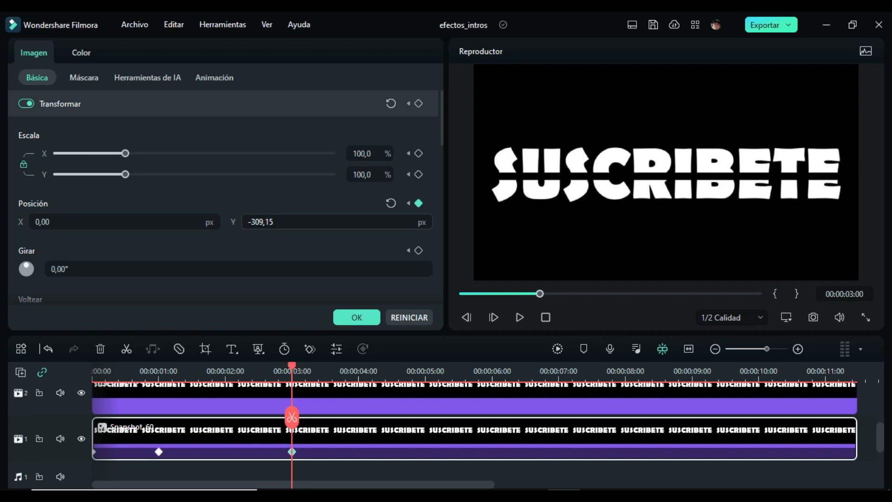
key("ctrl+z")
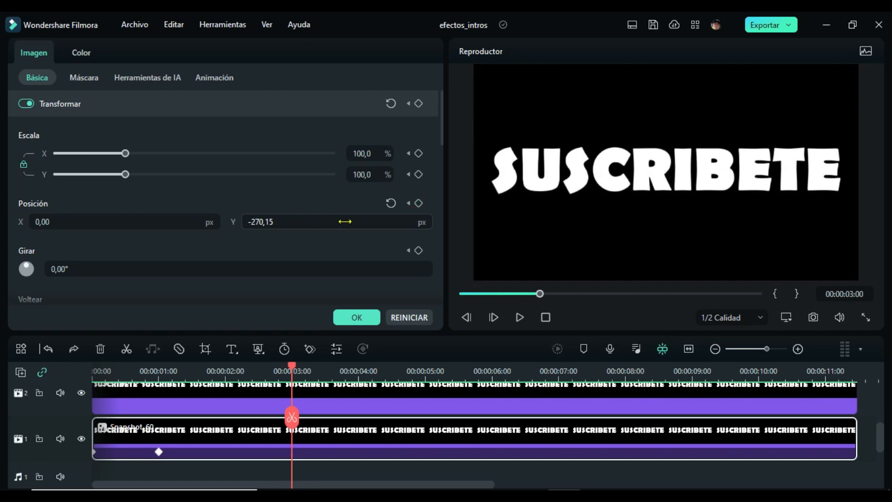
Set the lower-track clip's Y position to -295.15 px at 00:00:03:00, creating a position keyframe.
left_click(261, 223)
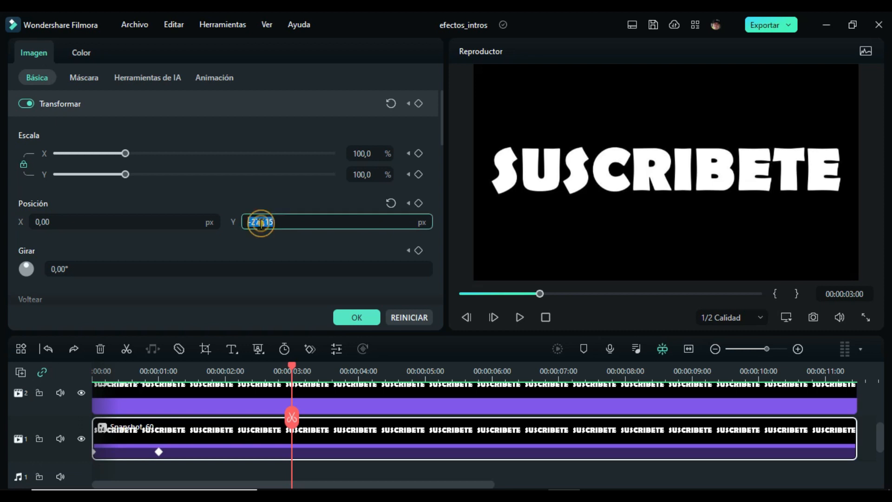
left_click(290, 222)
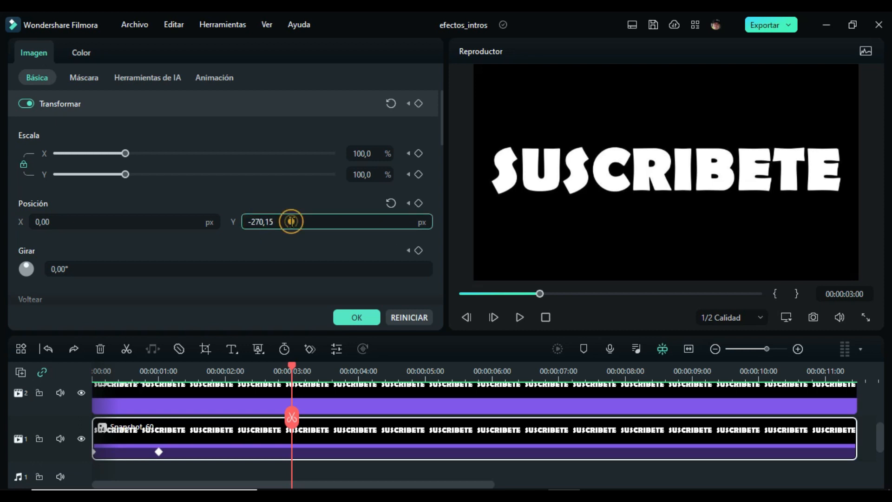
left_click(281, 238)
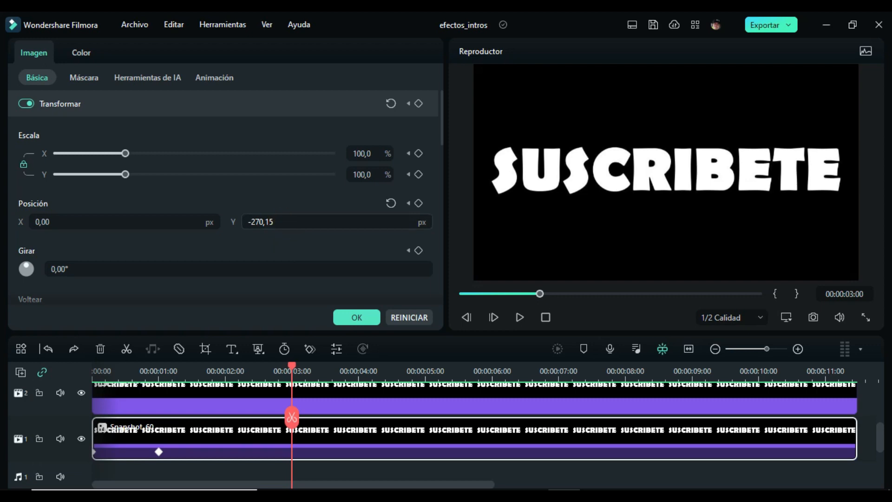
mouse_move(261, 222)
left_mouse_down()
mouse_move(272, 222)
mouse_move(250, 221)
left_mouse_up()
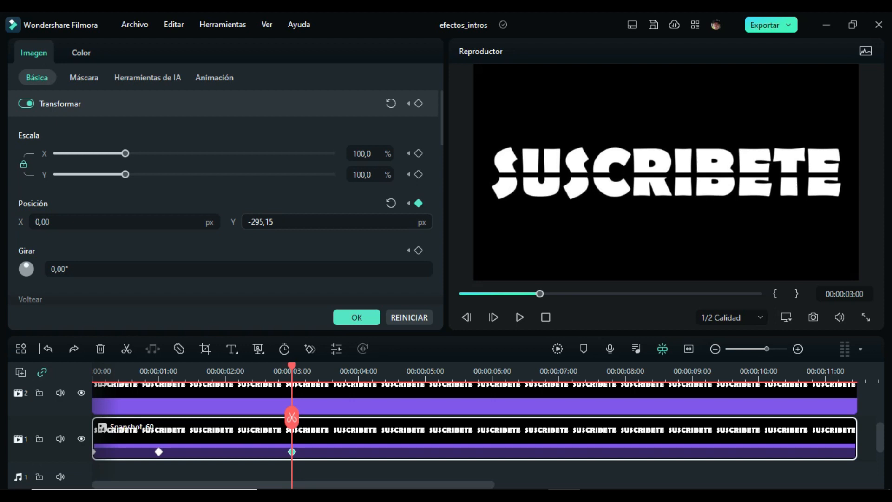
Set the upper-track clip's Y position to 299.85 px at 00:00:03:00 and apply the change.
left_click(256, 222)
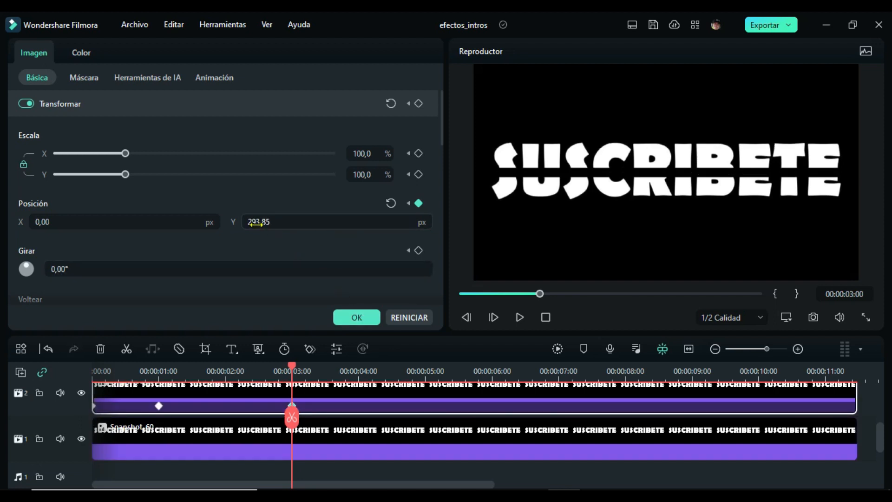
left_click(256, 222)
left_click(258, 222)
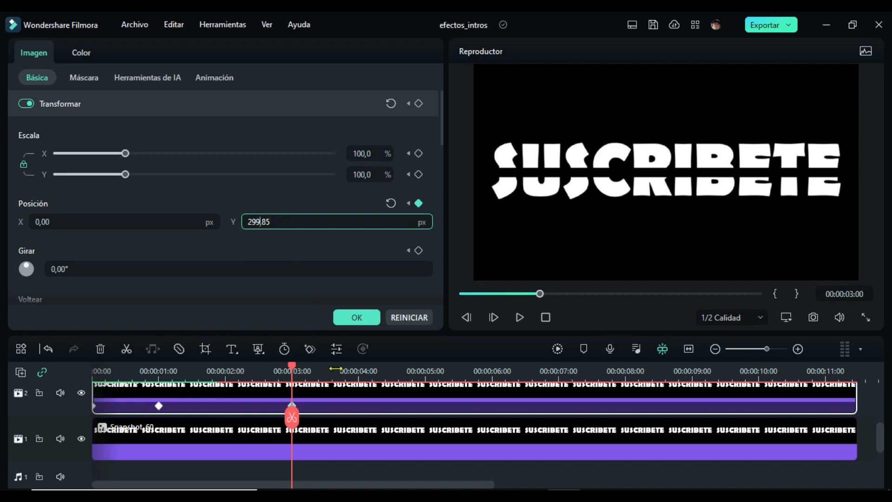
left_click(358, 316)
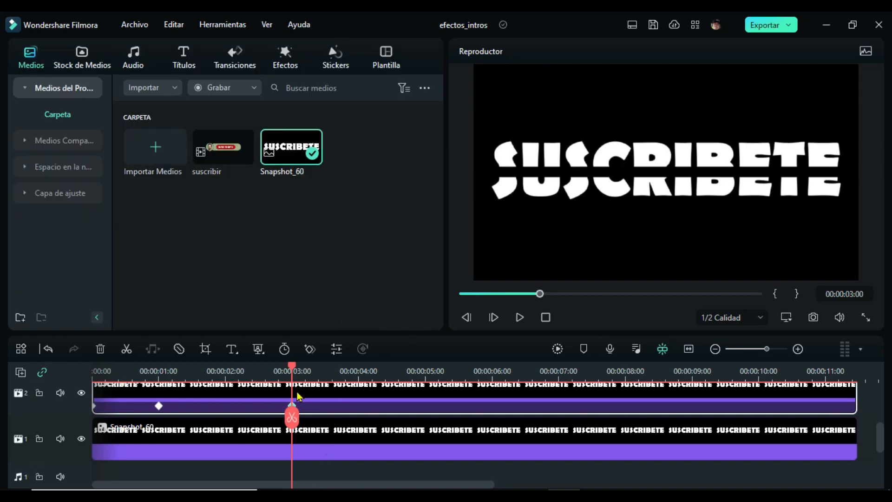
Move the 00:00:03:00 position keyframes of both the upper-track and lower-track clips to 00:00:03:15.
left_click_drag(292, 367, 320, 376)
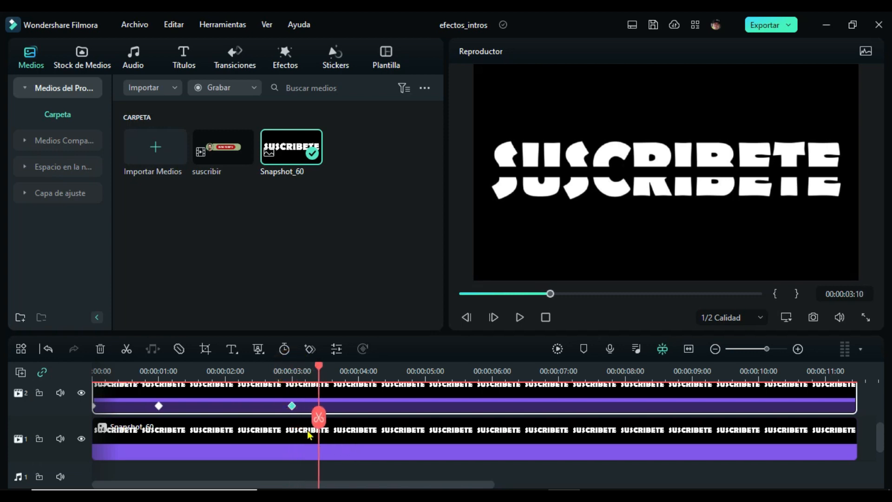
left_click_drag(319, 370, 334, 367)
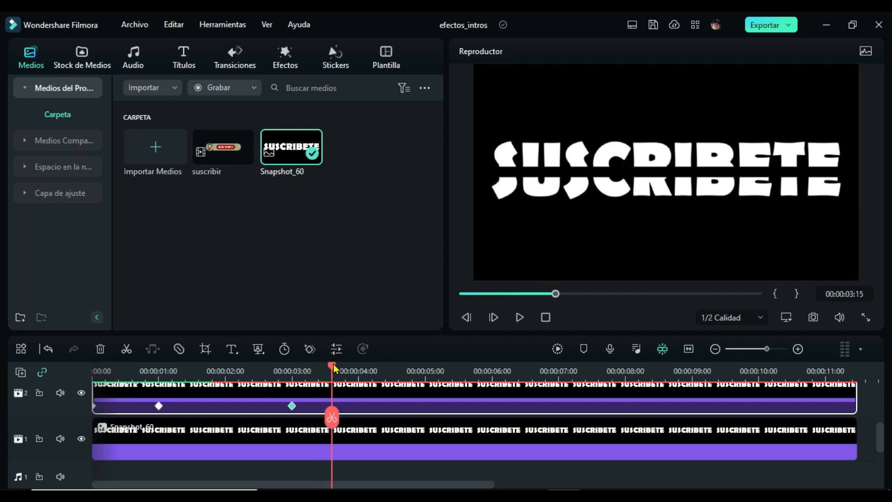
left_click(292, 406)
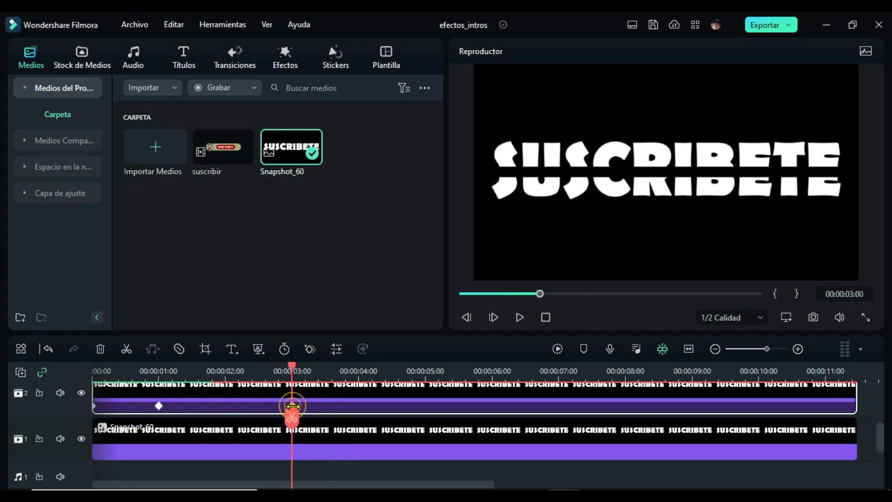
left_click(331, 406)
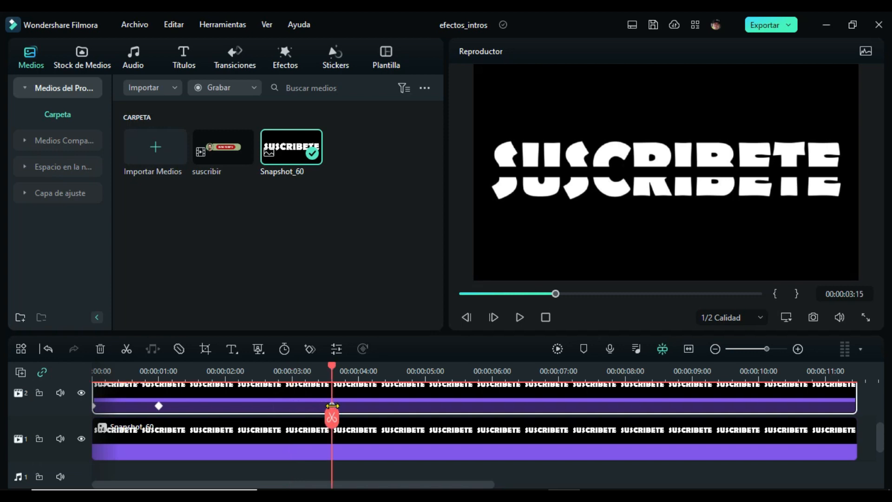
double_click(307, 456)
left_click_drag(293, 453, 332, 453)
Widen the gap between the text halves at 00:00:03:15 by raising the upper clip and lowering the lower clip to Y -304.15 px.
left_click(351, 411)
left_click(352, 447)
left_click(310, 408)
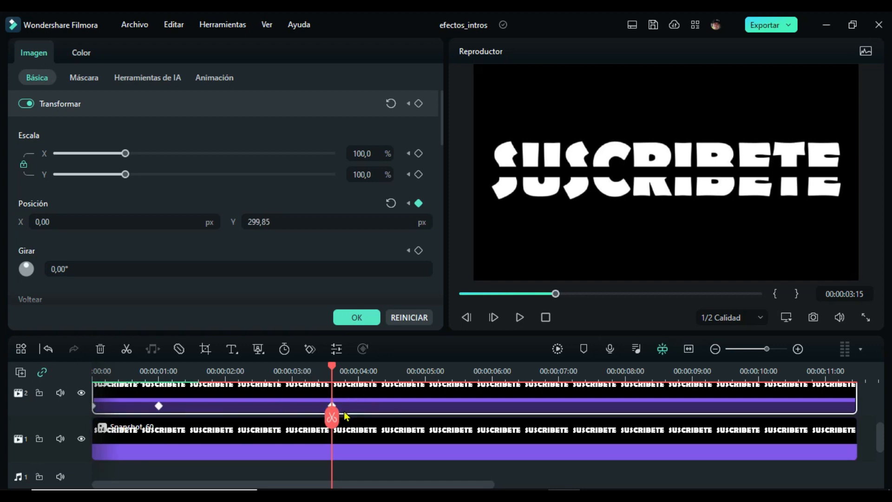
left_click_drag(258, 225, 279, 225)
left_click(339, 444)
Add a closed-text keyframe to the lower-track clip at 00:00:03:00 with its Y position set to -270.30 px.
left_click(292, 370)
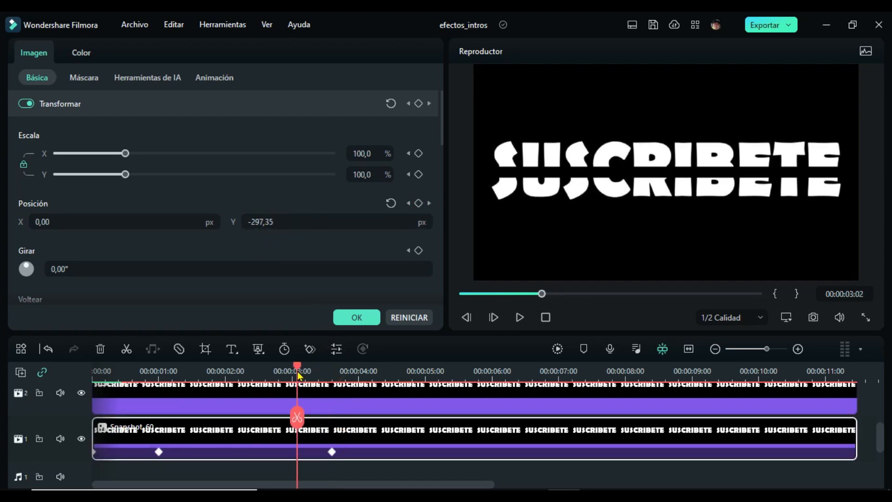
left_click_drag(291, 366, 161, 420)
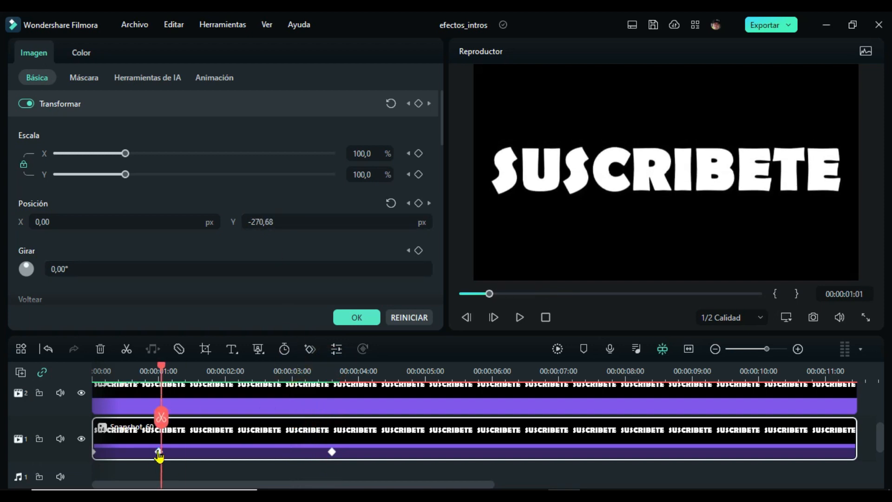
left_click(158, 452)
left_click_drag(159, 370, 293, 379)
left_click(259, 222)
left_click_drag(260, 222, 255, 224)
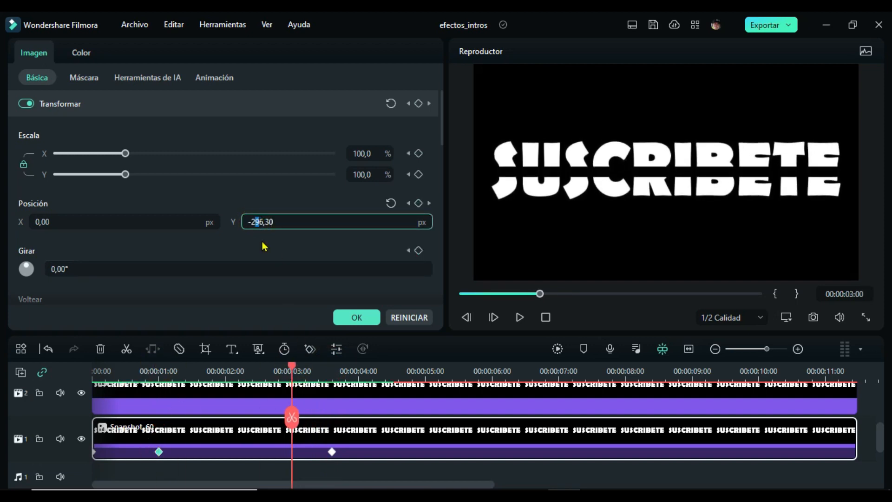
type("70")
key("Delete")
key("Return")
Add a closed-text keyframe to the upper-track clip at 00:00:03:00 with its Y position set to 269.85 px.
left_click(306, 405)
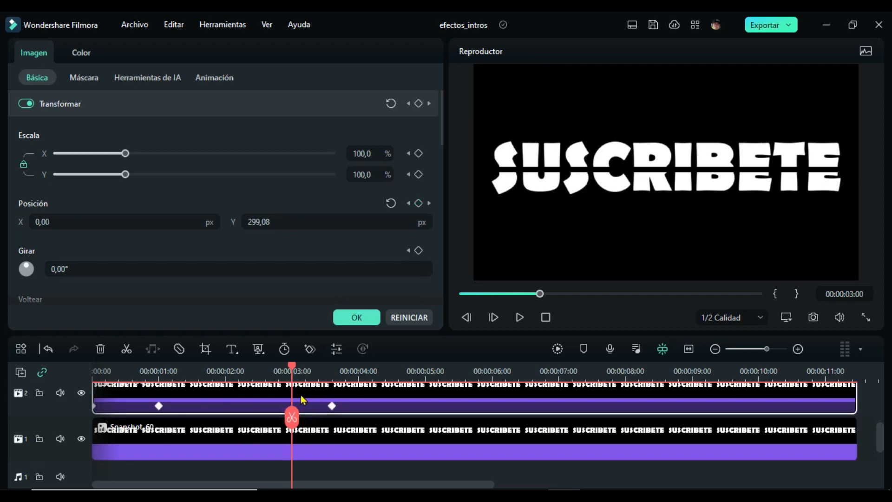
left_click(159, 407)
left_click_drag(159, 370, 292, 386)
left_click(254, 222)
left_click_drag(252, 222, 256, 223)
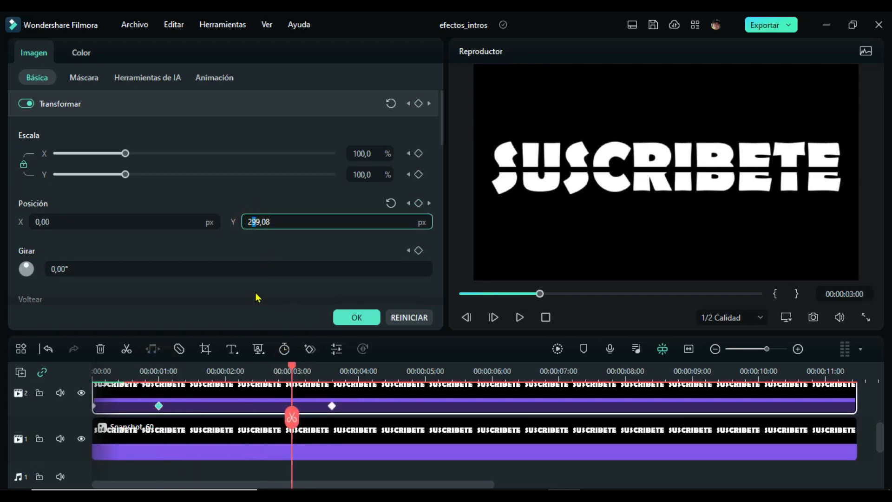
type("6")
double_click(264, 222)
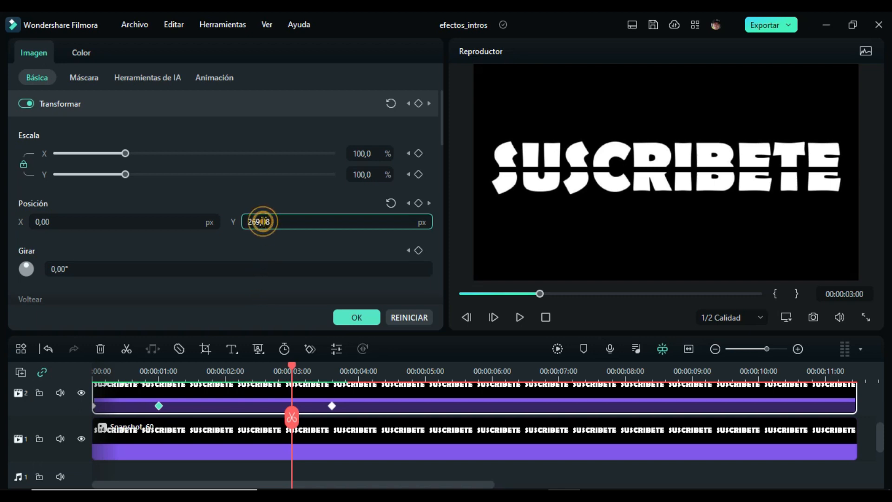
type("8")
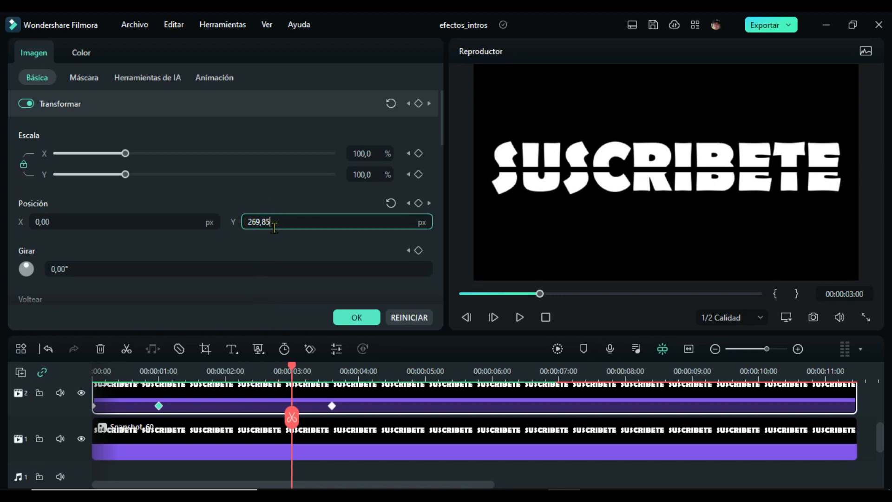
key("Return")
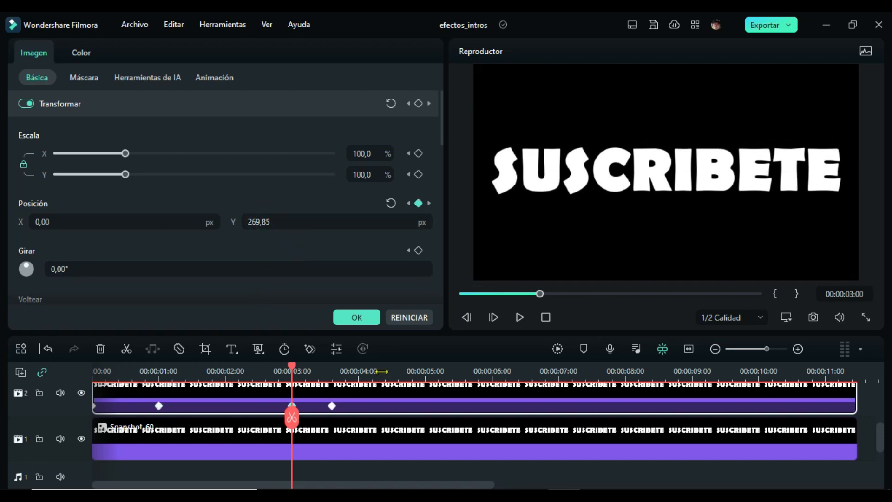
left_click(357, 318)
Play the animation from the beginning to check how the text halves close and split.
left_click(545, 316)
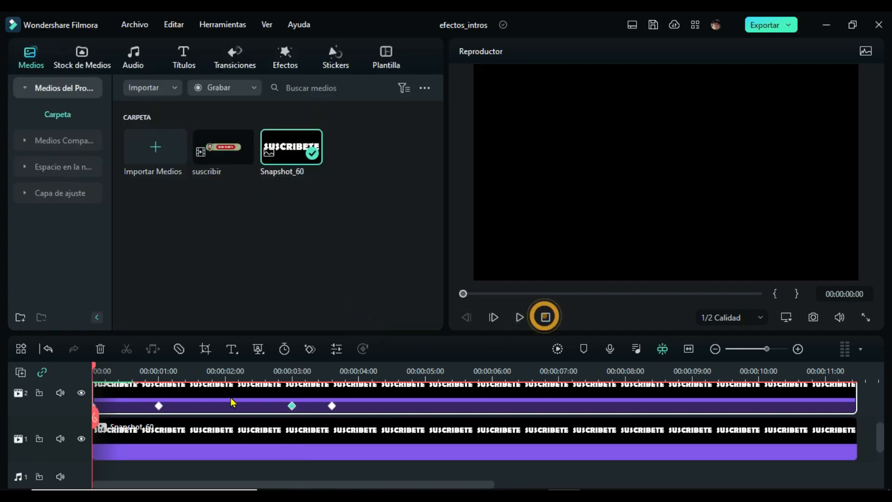
left_click(520, 317)
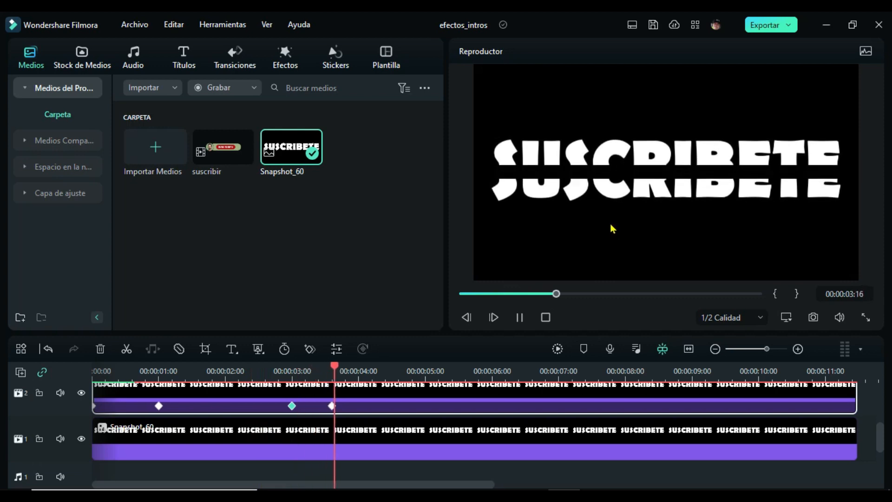
left_click(519, 316)
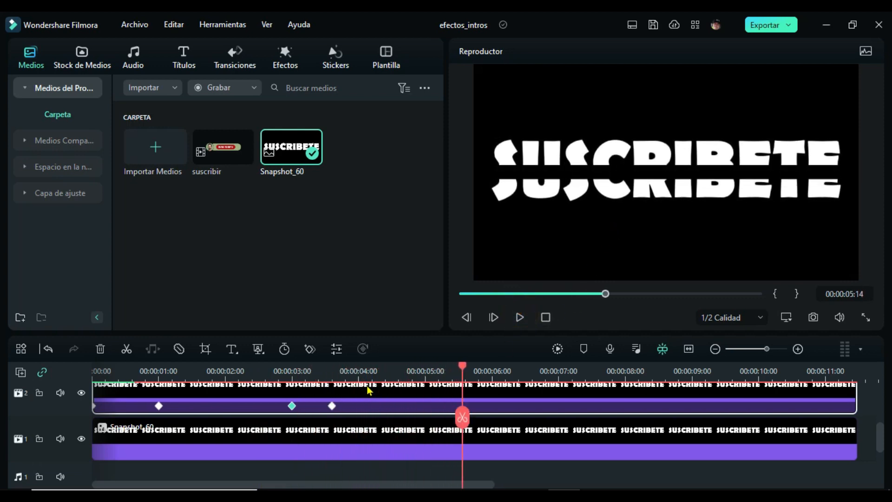
Add transform keyframes to both the upper-track and lower-track clips at 00:00:08:00 to hold the split position.
left_click_drag(462, 365, 624, 365)
left_click_drag(423, 487, 460, 487)
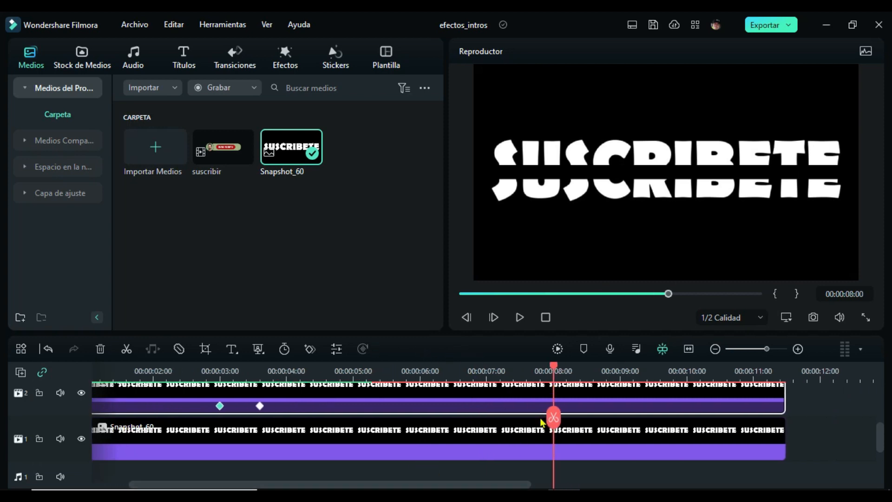
double_click(578, 402)
left_click(419, 103)
left_click(569, 441)
left_click(418, 103)
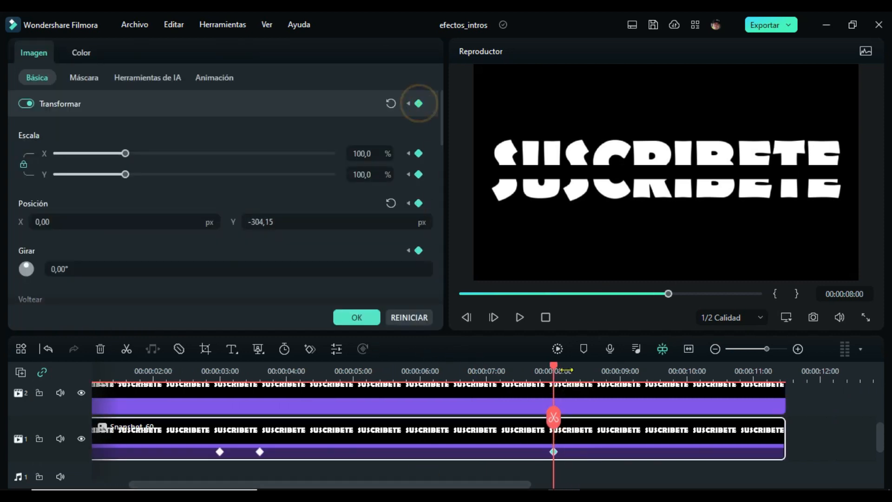
left_click_drag(577, 371, 553, 371)
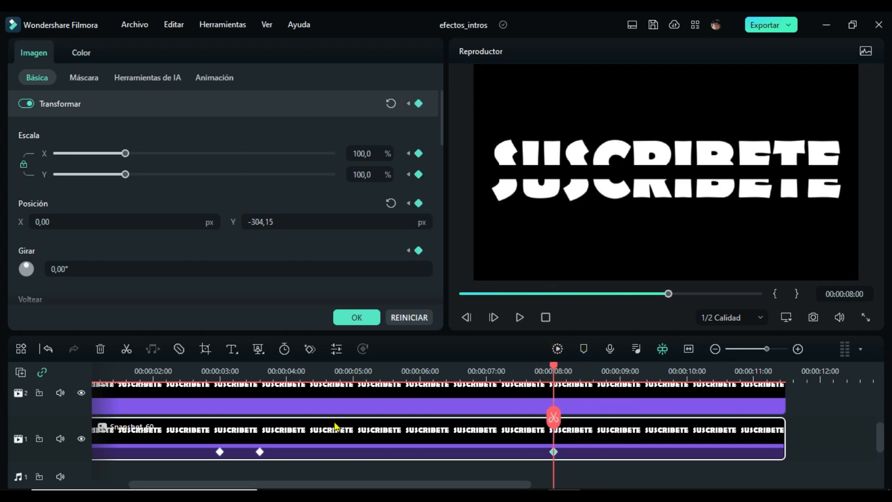
Select the lower-track clip's keyframe at 00:00:03:00 and check its options and closed Y position.
left_click(220, 453)
right_click(220, 454)
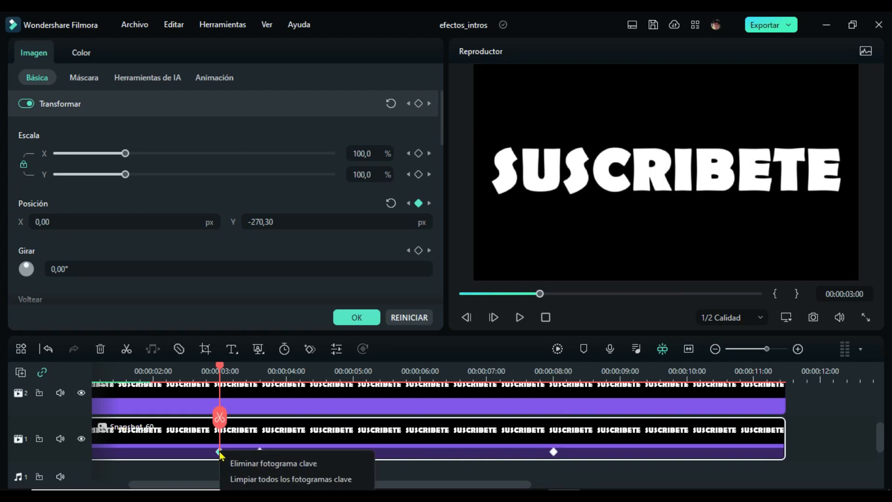
left_click(222, 454)
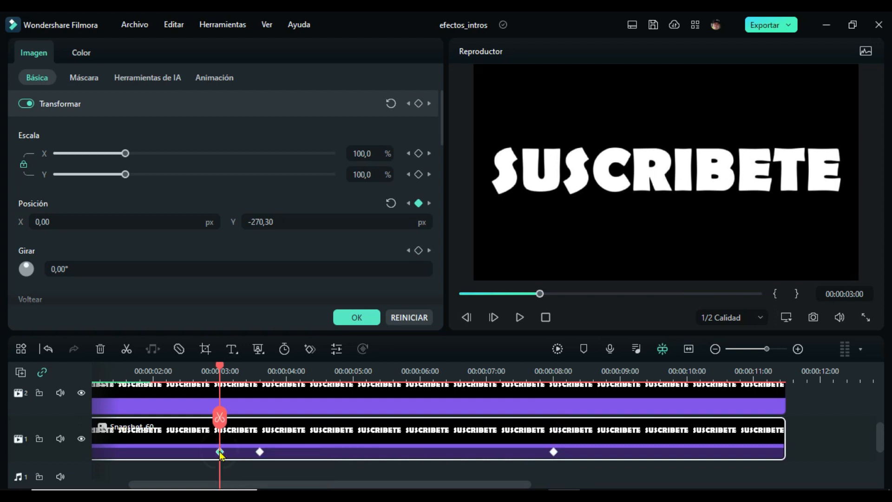
Set the lower-track clip's Y position to the closed value of -270,30 px on its 00:00:08:00 keyframe.
left_click(260, 222)
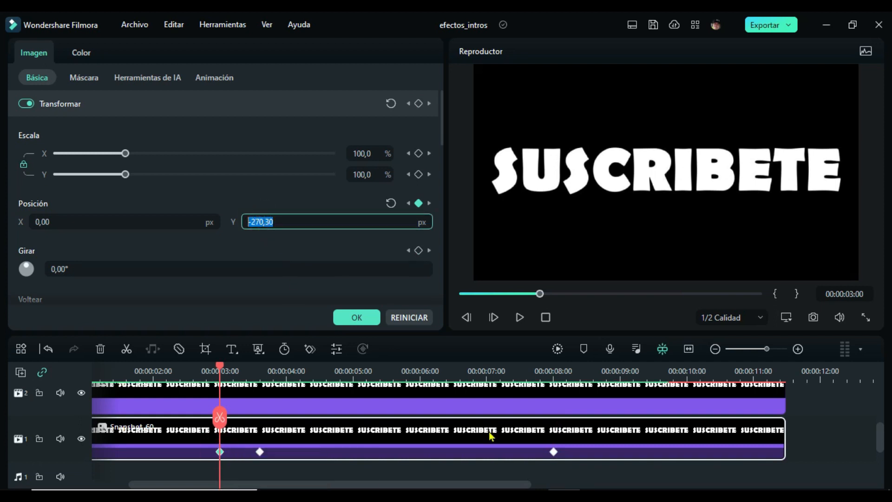
left_click(553, 451)
left_click(260, 221)
type("-27")
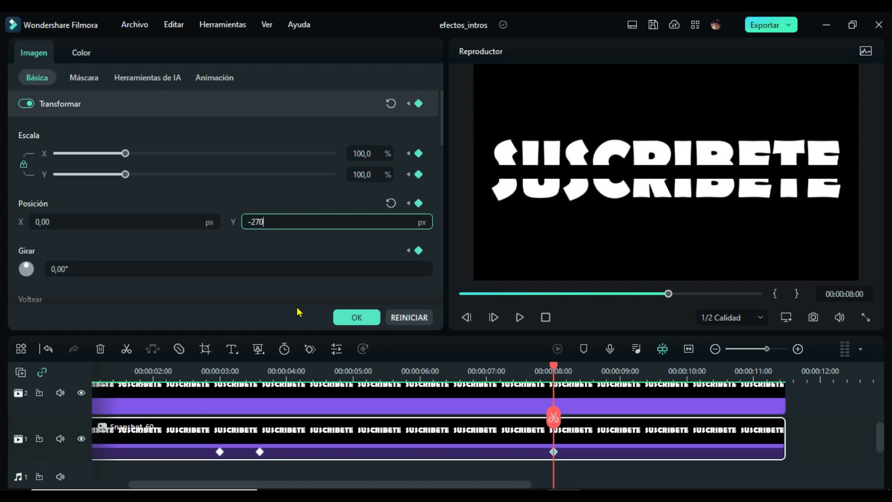
type("0")
key("Return")
Set the upper-track clip's Y position to 269,85 px on its 00:00:08:00 keyframe.
left_click(508, 400)
left_click(219, 404)
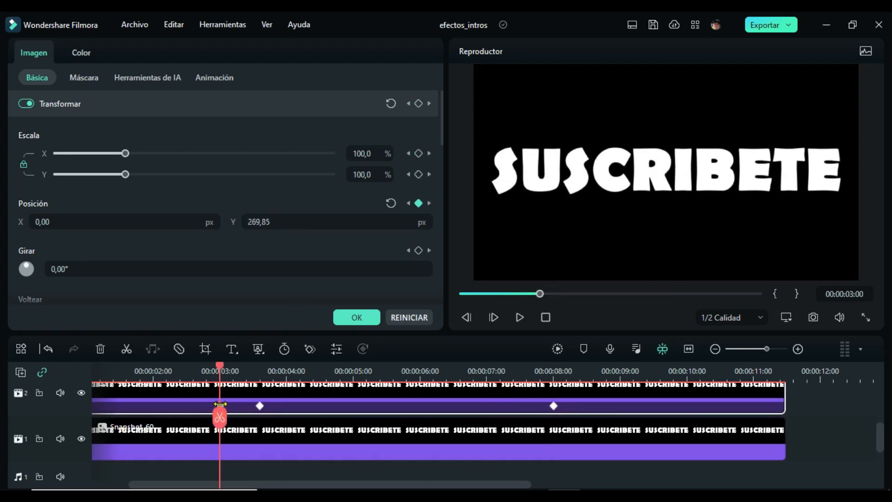
left_click(553, 405)
left_click(260, 222)
type("269,85")
key("Return")
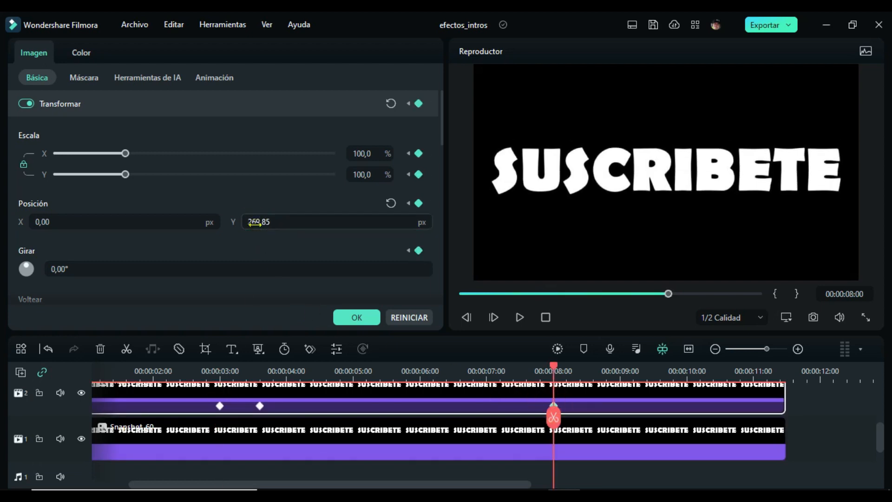
Compare the upper-track clip's split keyframe near 00:00:03:15 with its closed keyframe at 00:00:08:00.
scroll(468, 482, "right", 5)
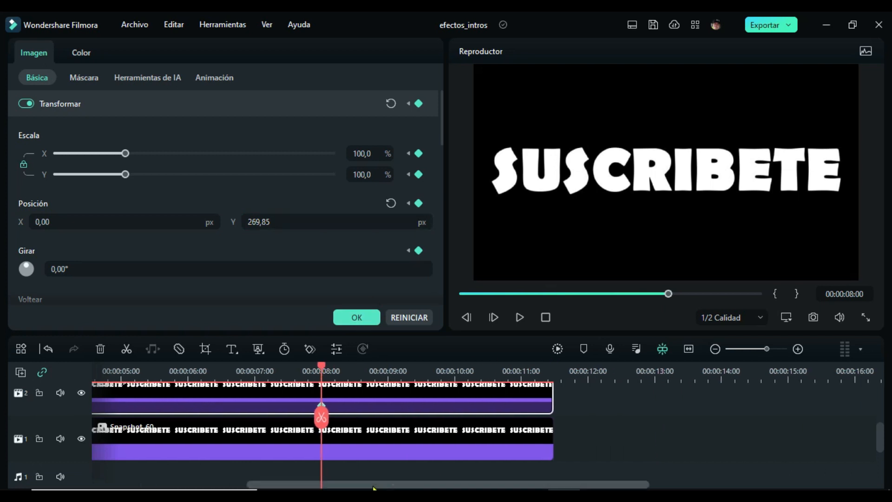
left_click_drag(373, 486, 230, 486)
left_click_drag(483, 484, 367, 485)
left_click(279, 406)
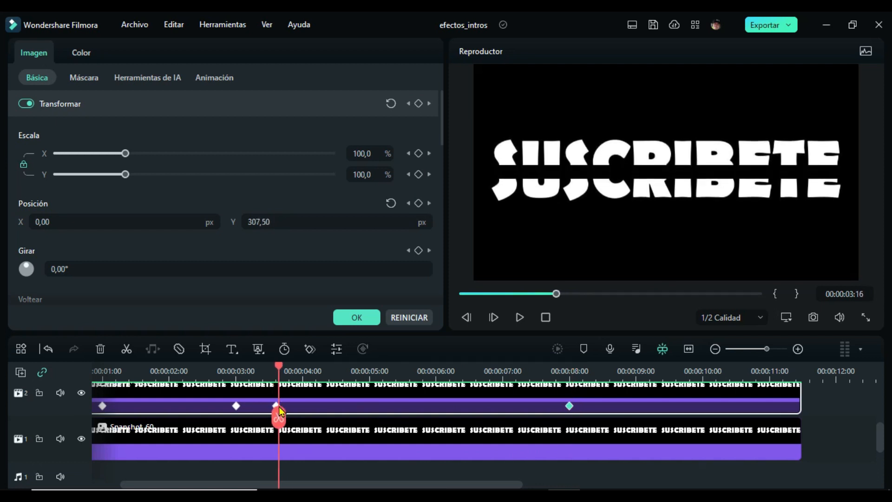
left_click(569, 406)
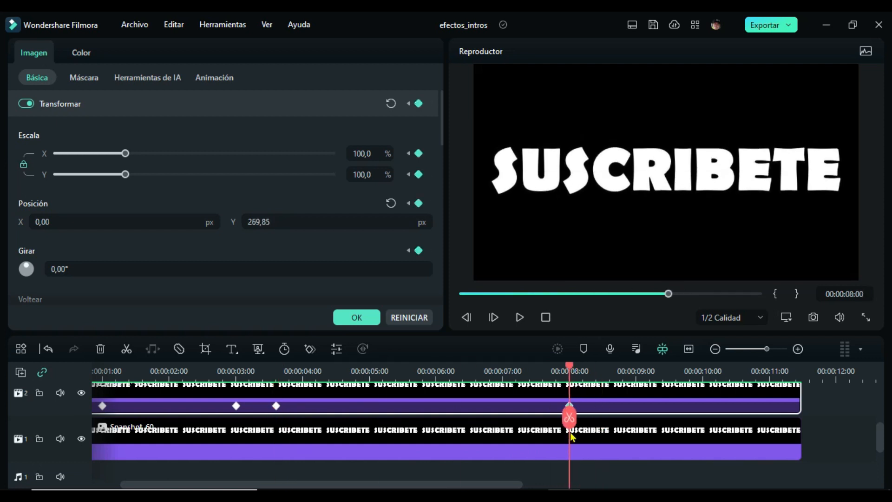
left_click(409, 203)
left_click(428, 203)
key("Left")
key("Left")
key("Left")
key("Left")
Move the 00:00:08:00 closed keyframes to about 00:00:08:17 on the upper-track clip and 00:00:08:16 on the lower-track clip.
left_click(570, 405)
left_click_drag(609, 406, 609, 406)
left_click(559, 449)
left_click_drag(569, 452, 612, 452)
left_click(587, 406)
left_click_drag(609, 406, 615, 406)
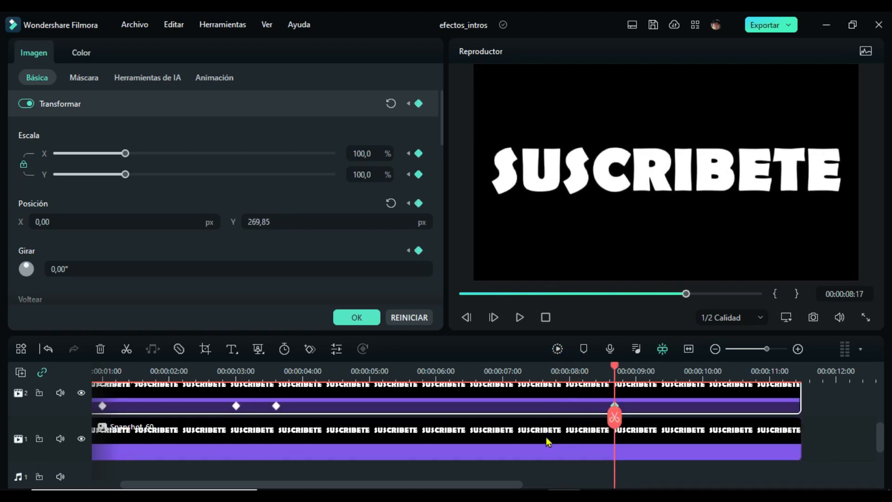
Add a split keyframe to the upper-track clip at 00:00:08:00 with its Y position set to 307,85 px.
left_click(570, 372)
left_click(265, 222)
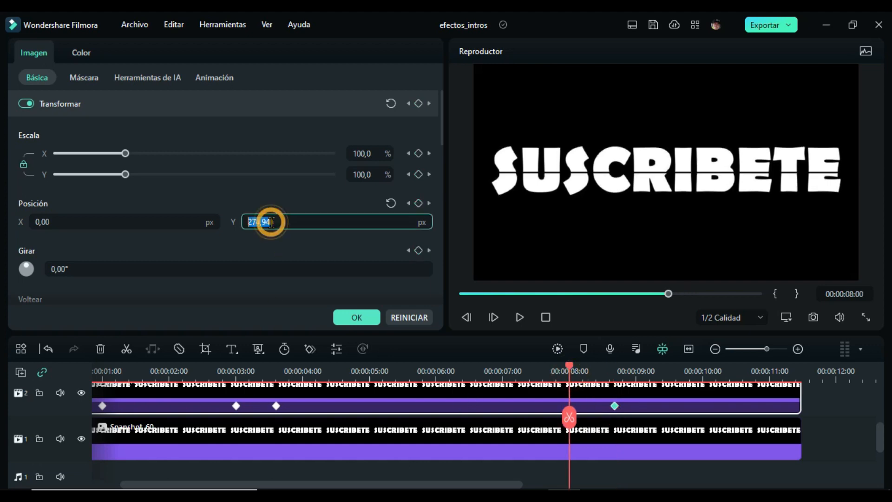
left_click(276, 406)
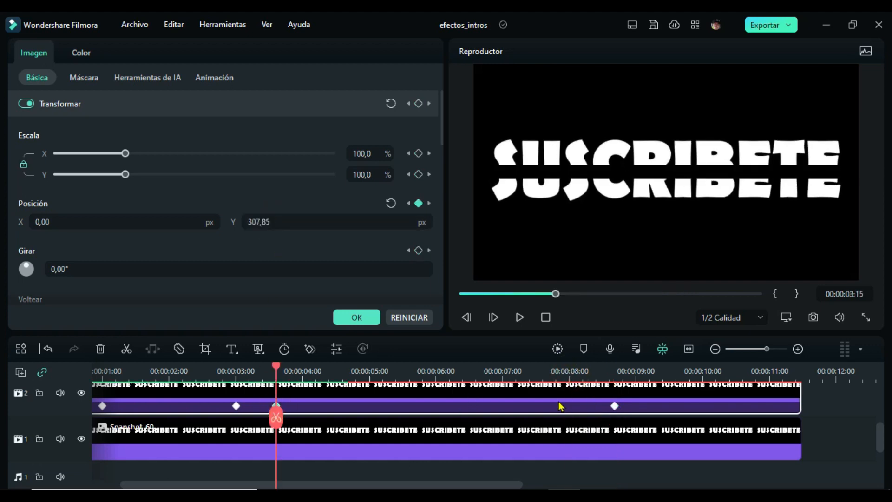
left_click(570, 372)
left_click(265, 221)
type("307")
key("Return")
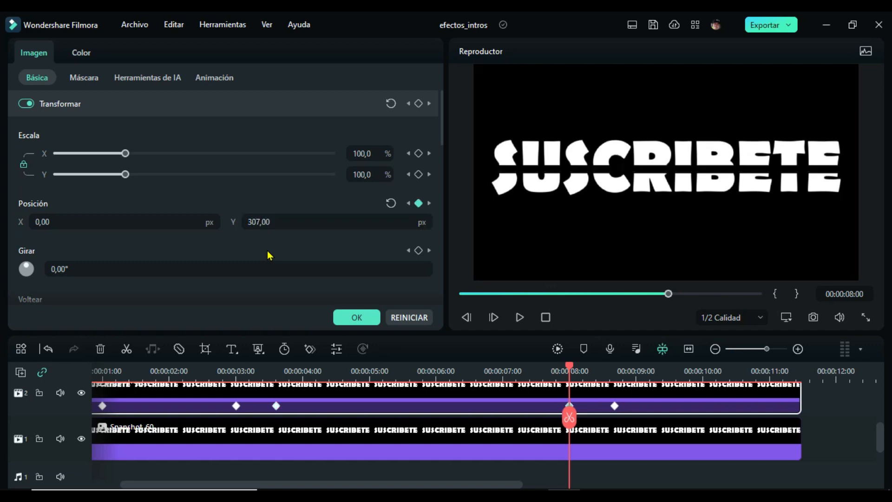
left_click(276, 406)
left_click(568, 406)
double_click(276, 223)
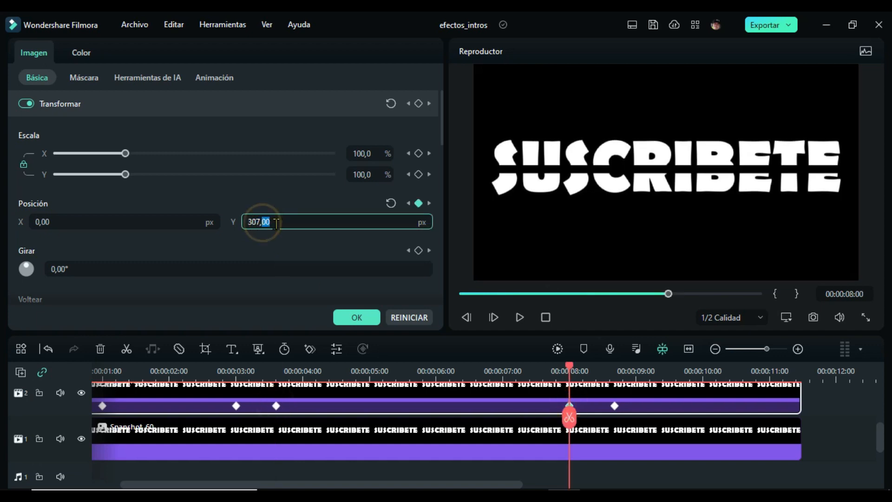
type("85")
key("Return")
Add a split keyframe to the lower-track clip at 00:00:08:00 with its Y position set to -304,15 px.
left_click(558, 451)
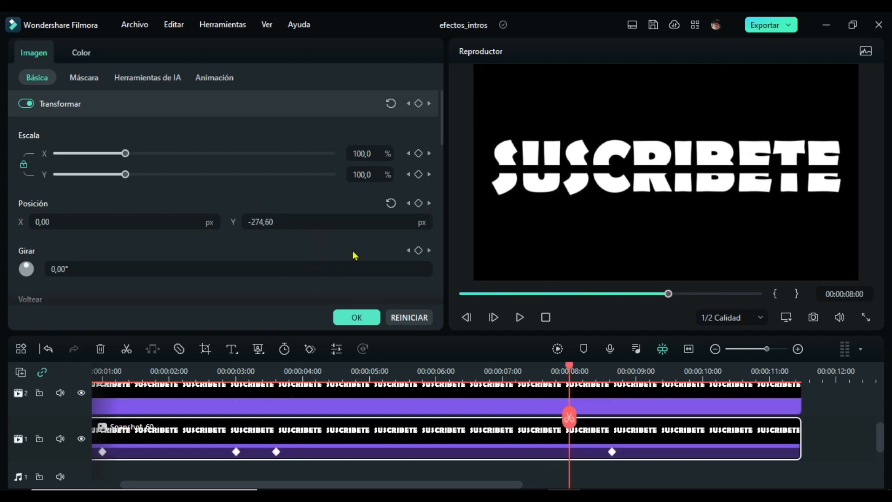
left_click(419, 203)
left_click(255, 222)
left_click(276, 451)
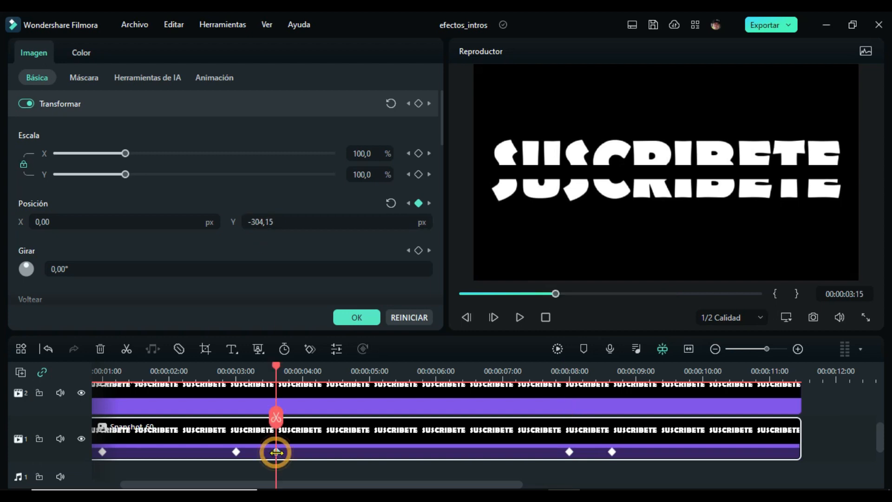
left_click(570, 451)
triple_click(255, 221)
type("-304,15")
key("Return")
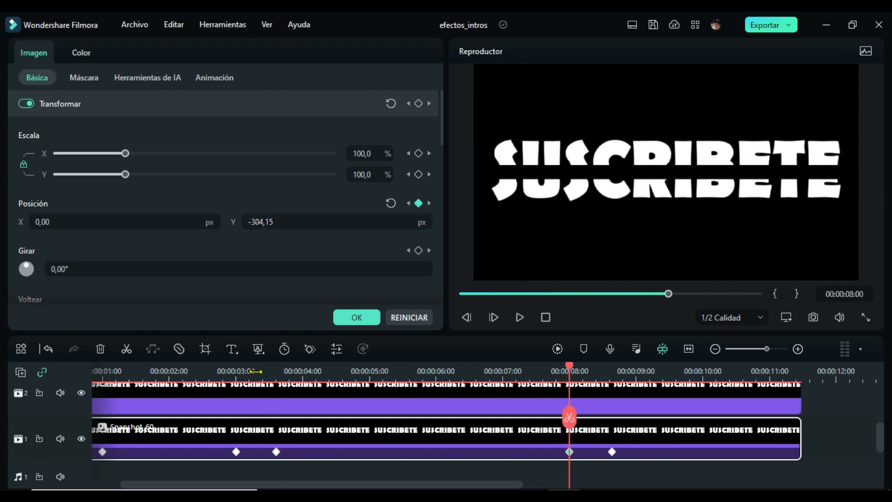
left_click(358, 318)
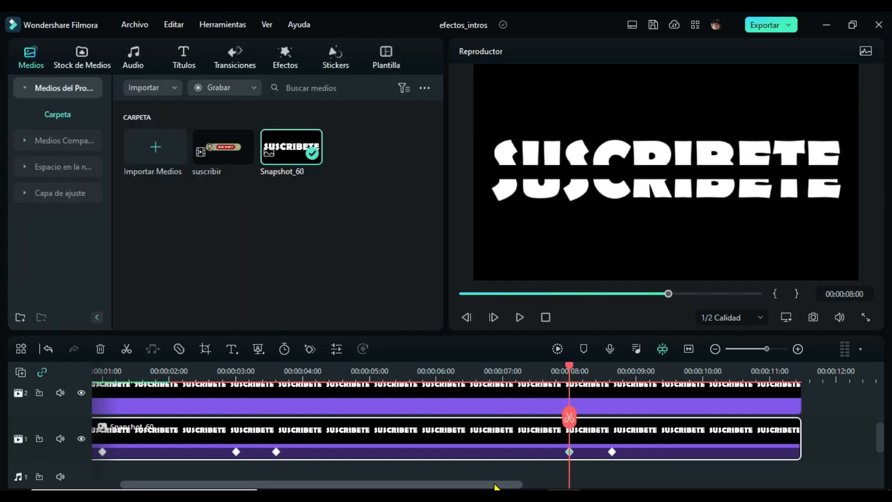
Add a transform keyframe to the lower-track clip at 00:00:09:01 to hold the closed text.
left_click_drag(497, 485, 596, 484)
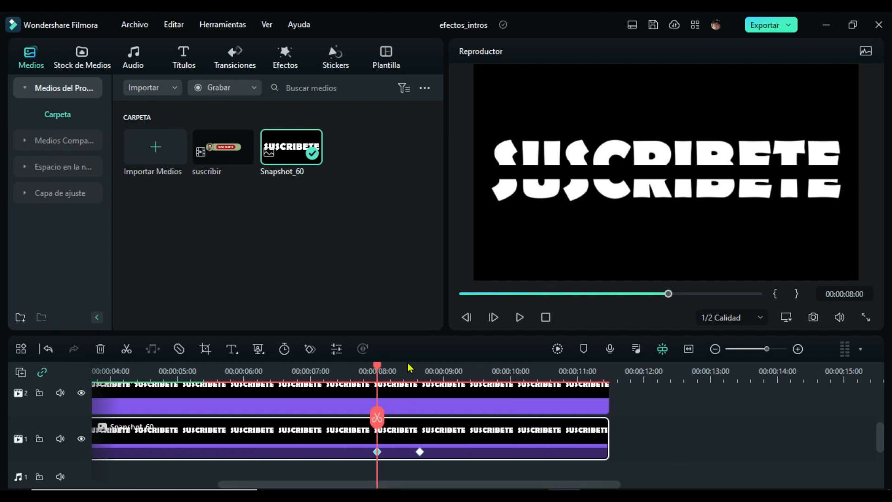
left_click_drag(378, 371, 420, 372)
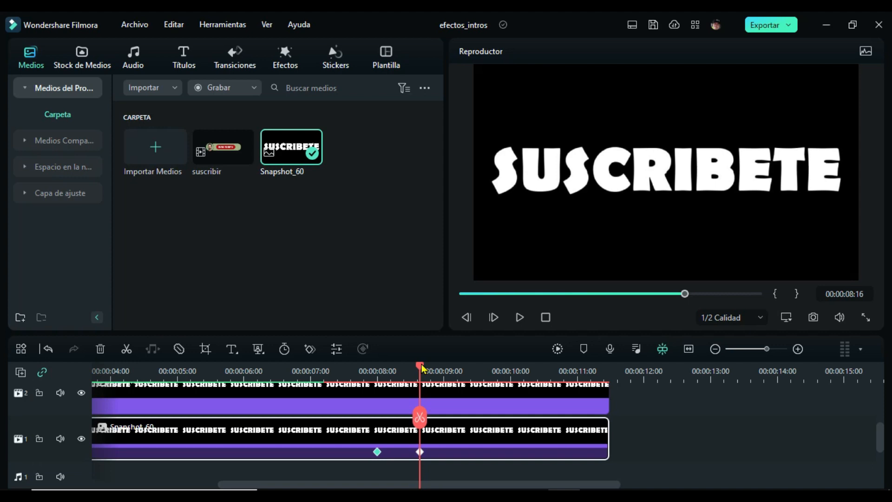
left_click_drag(422, 368, 447, 372)
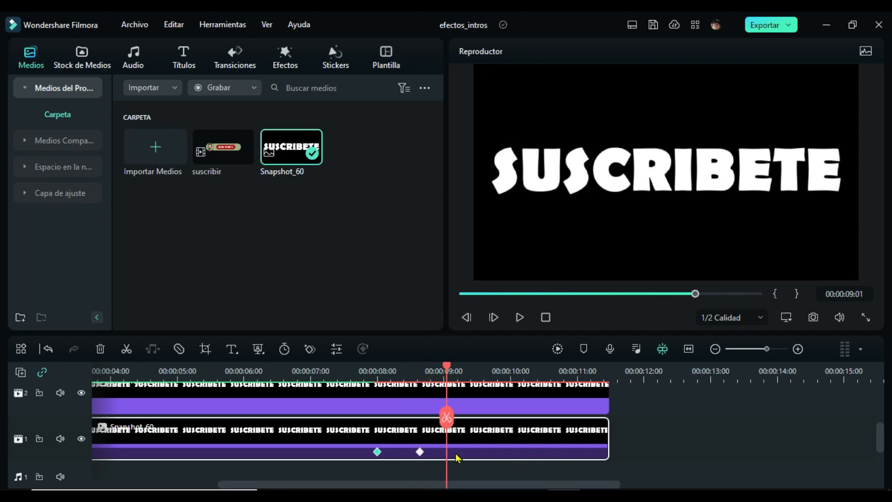
left_click(311, 349)
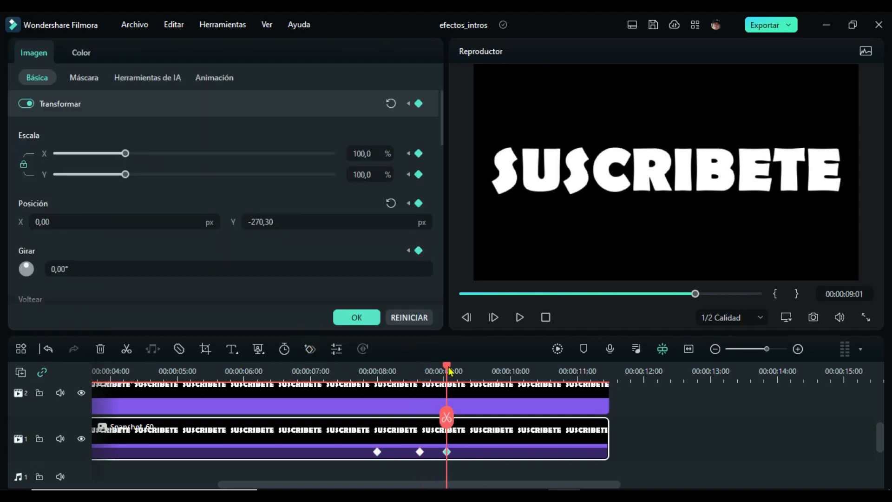
Add position keyframes at 00:00:10:00 with X at -1850 px on the lower-track clip and 1853 px on the upper-track clip.
left_click_drag(449, 369, 506, 381)
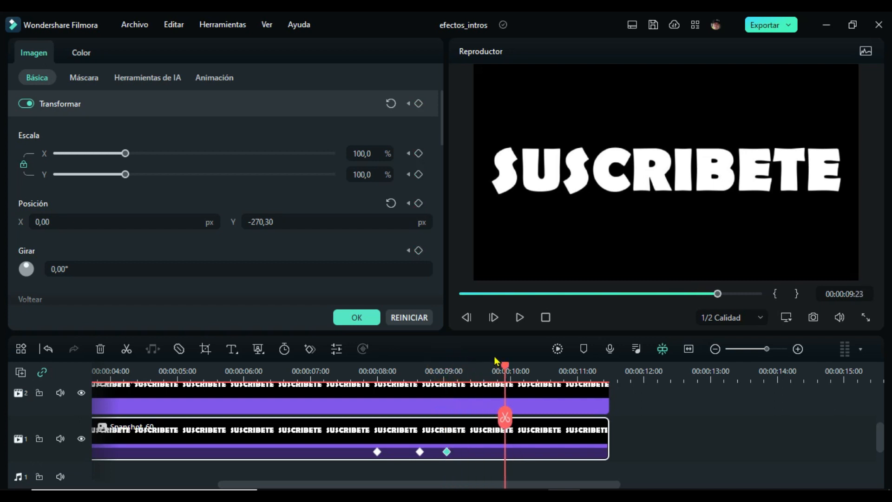
left_click_drag(507, 369, 512, 369)
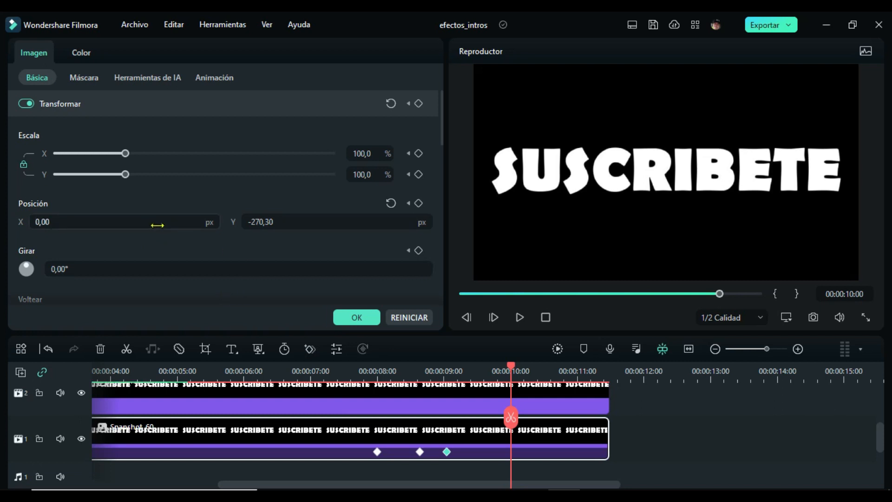
left_click_drag(157, 222, 41, 222)
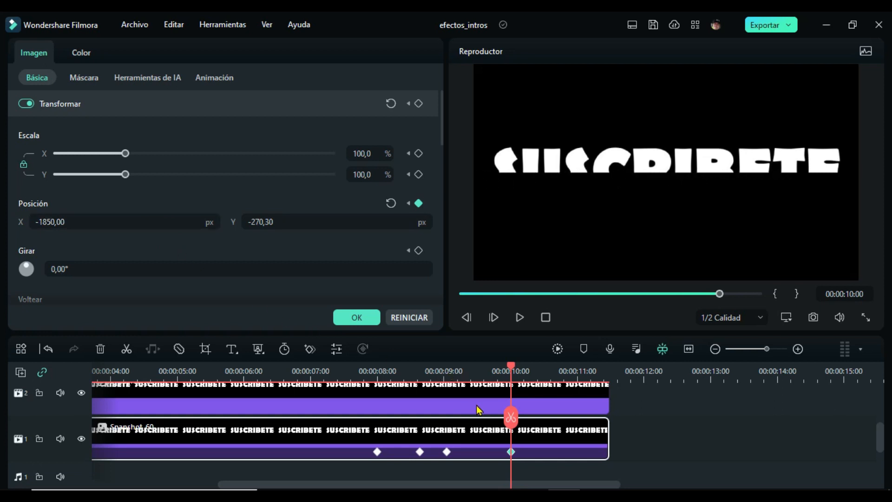
left_click(479, 409)
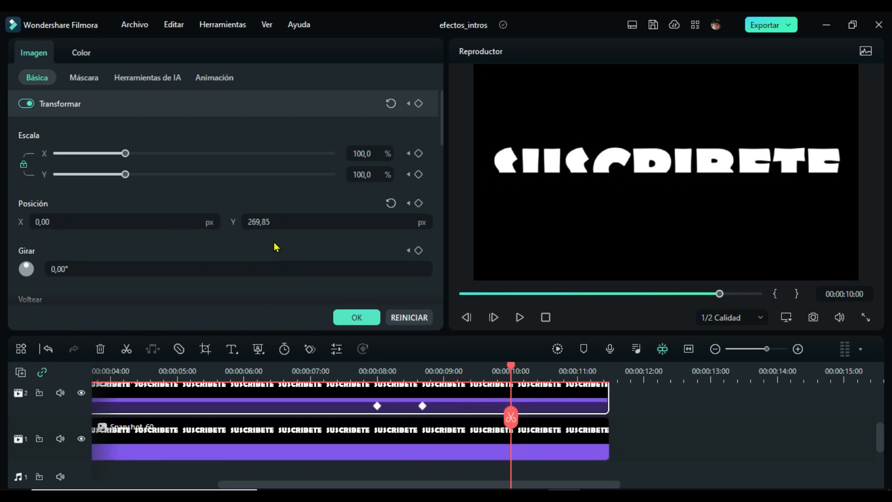
left_click_drag(110, 221, 223, 222)
left_click(356, 317)
Play the animation to check how the halves split, close and slide out sideways.
left_click(519, 316)
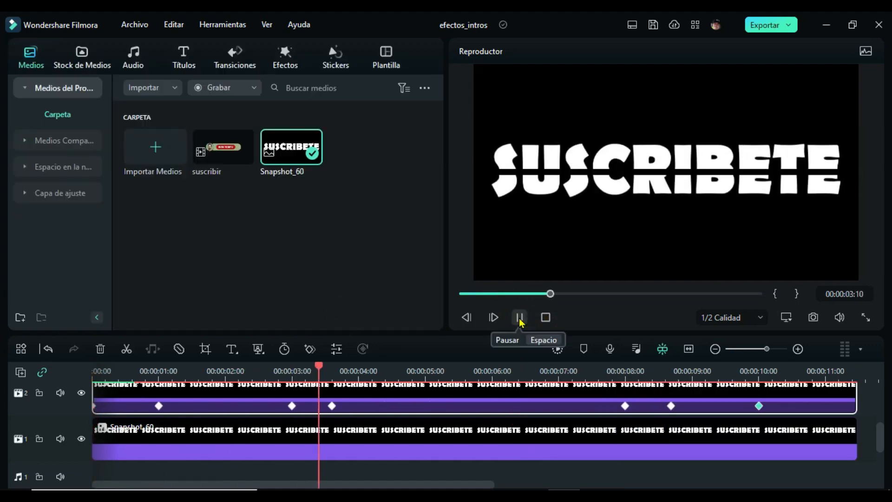
scroll(518, 372, "right", 3)
scroll(453, 404, "up", 1)
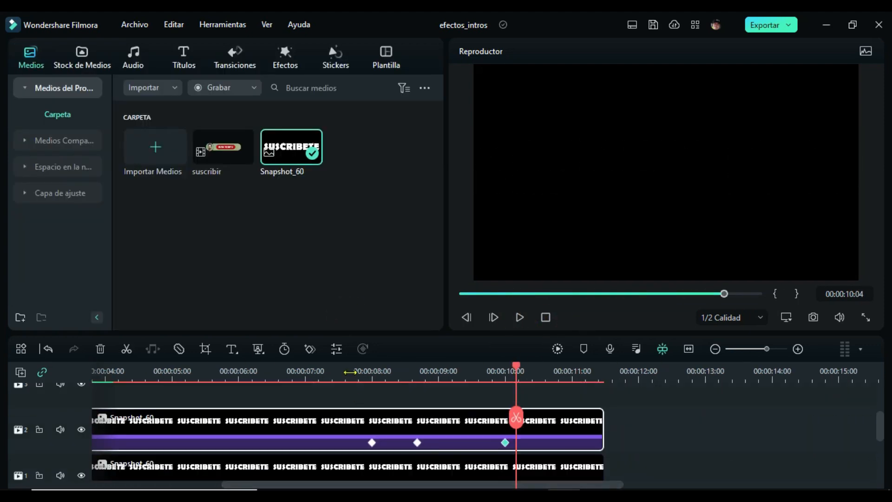
Move the upper-track clip's closed keyframe to 00:00:08:16 to align it with the lower-track one.
left_click_drag(486, 365, 422, 389)
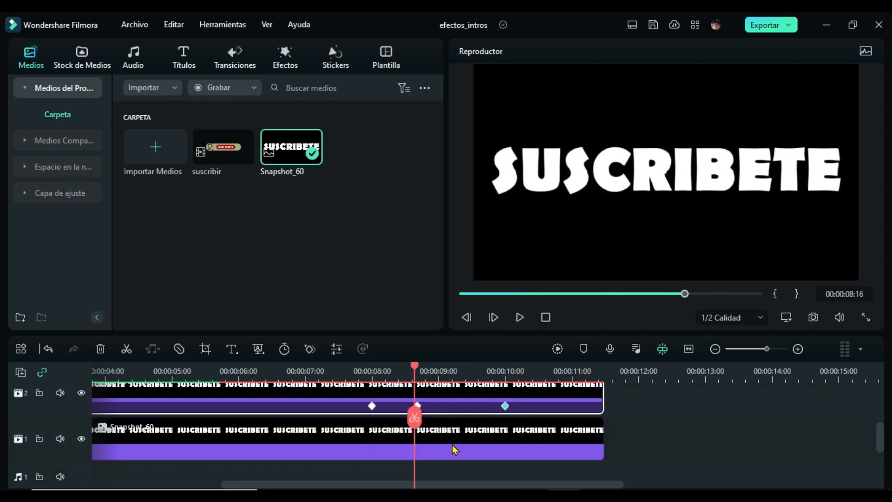
left_click(417, 442)
left_click_drag(417, 442, 415, 442)
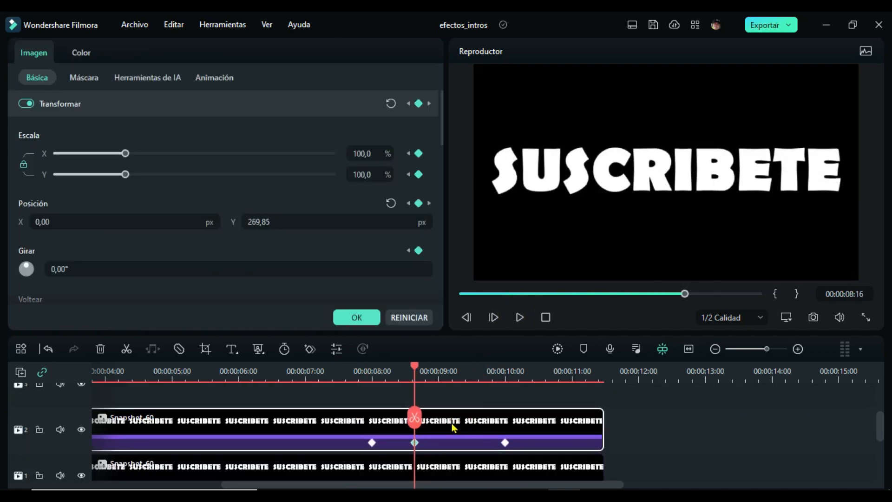
Undo the upper-track clip's X offset at 00:00:10:00 and add a keyframe at 00:00:11:04 with X at 1831 px.
left_click_drag(423, 370, 505, 377)
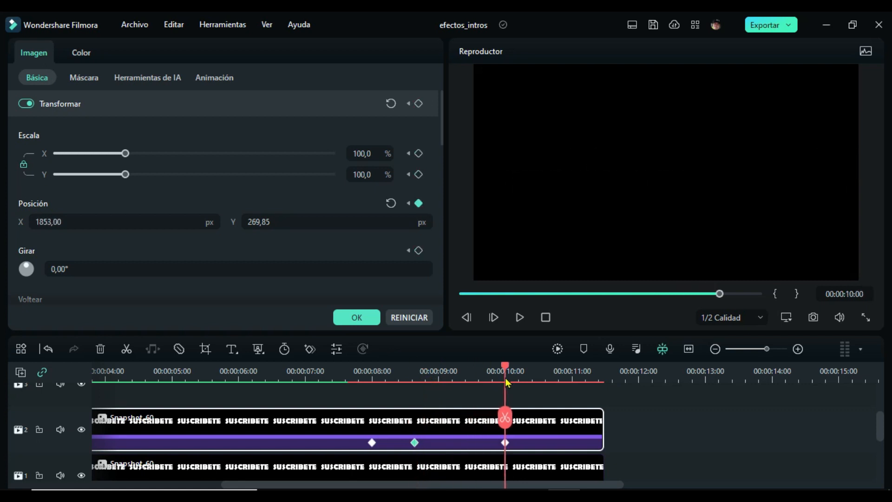
key("ctrl+z")
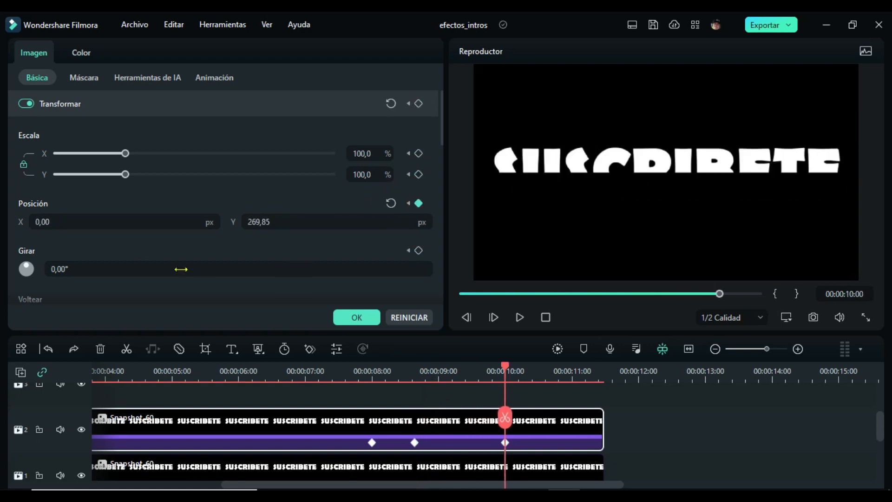
left_click_drag(507, 369, 583, 372)
left_click_drag(65, 221, 76, 222)
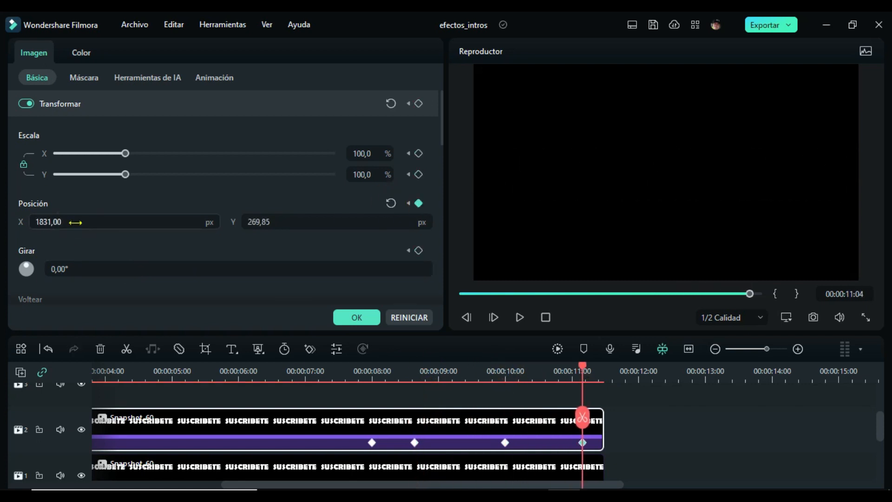
Set the lower-track clip's X position to 0 px on its 00:00:10:00 keyframe.
scroll(487, 432, "down", 1)
left_click(511, 454)
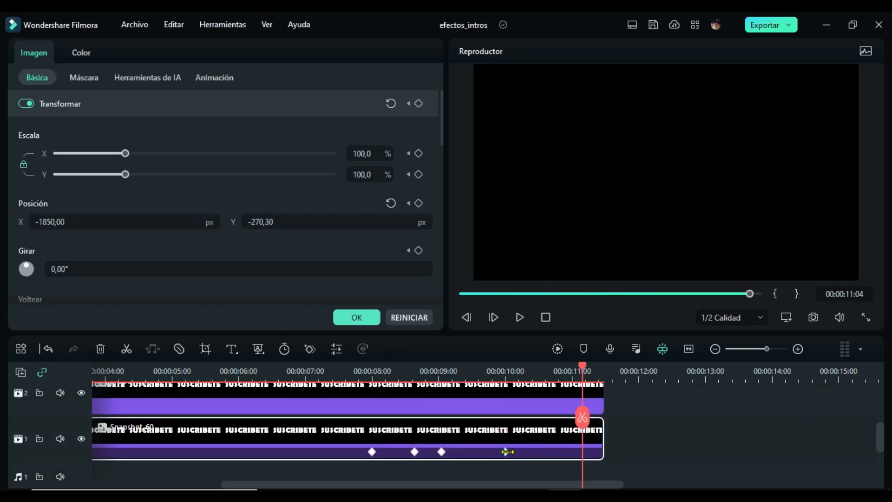
left_click(505, 451)
type("0")
key("Return")
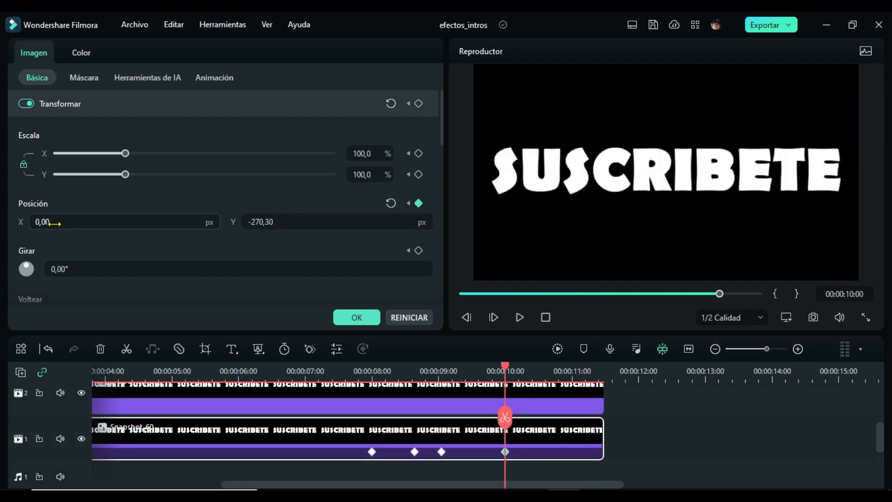
Add a lower-track keyframe at 00:00:11:04 with a negative X position that slides the half out of frame, and return the playhead to the start.
left_click(533, 407)
left_click(429, 203)
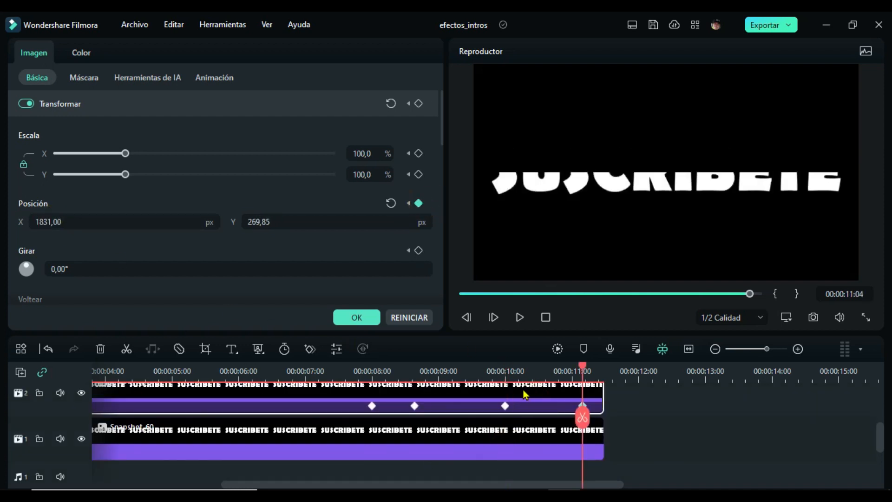
left_click(525, 444)
left_click(98, 223)
type("-1712")
key("Return")
left_click_drag(98, 224, 41, 225)
left_click(368, 319)
left_click(546, 316)
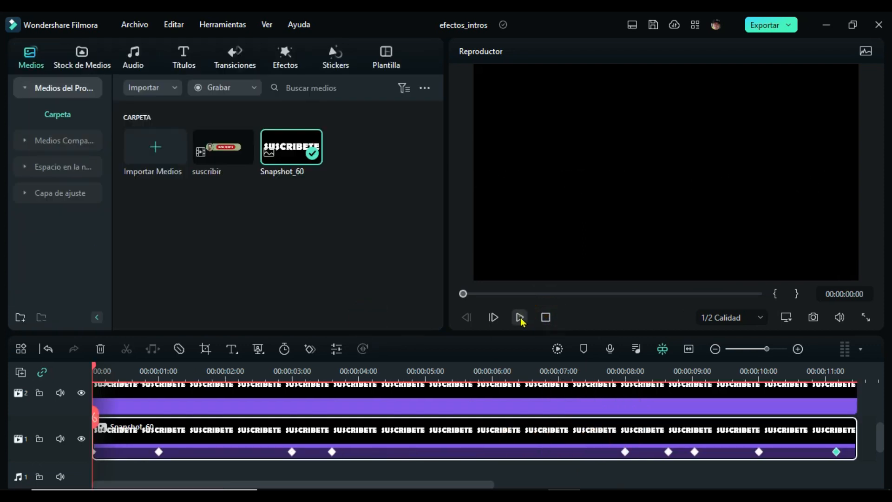
Play back the SUSCRIBETE animation from the start to check how the two halves move and join.
left_click(520, 317)
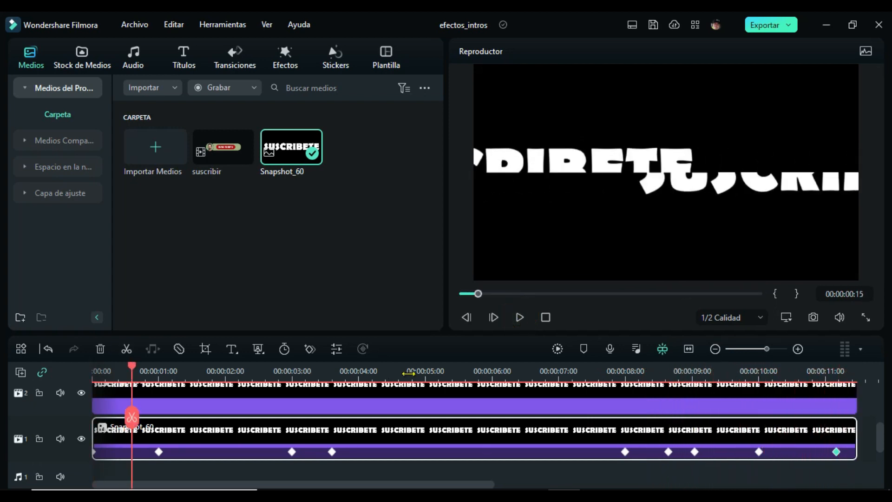
scroll(454, 403, "up", 1)
left_click(205, 374)
scroll(213, 384, "down", 1)
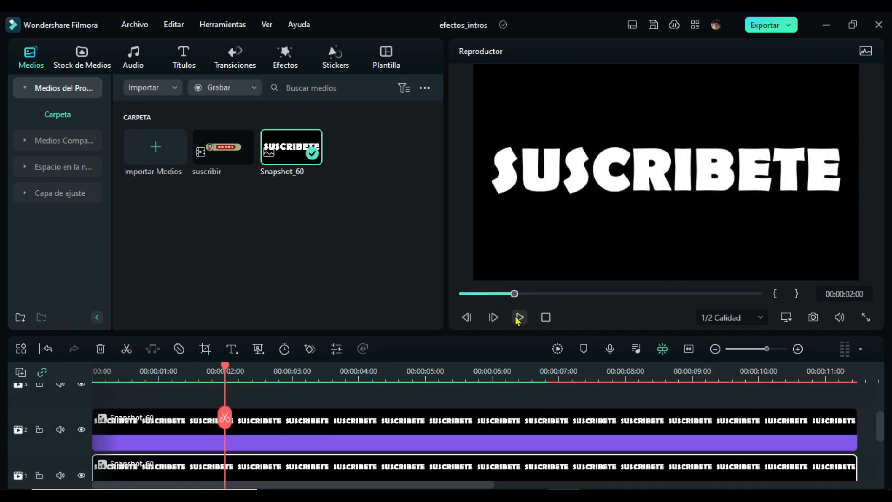
left_click(520, 317)
left_click(519, 318)
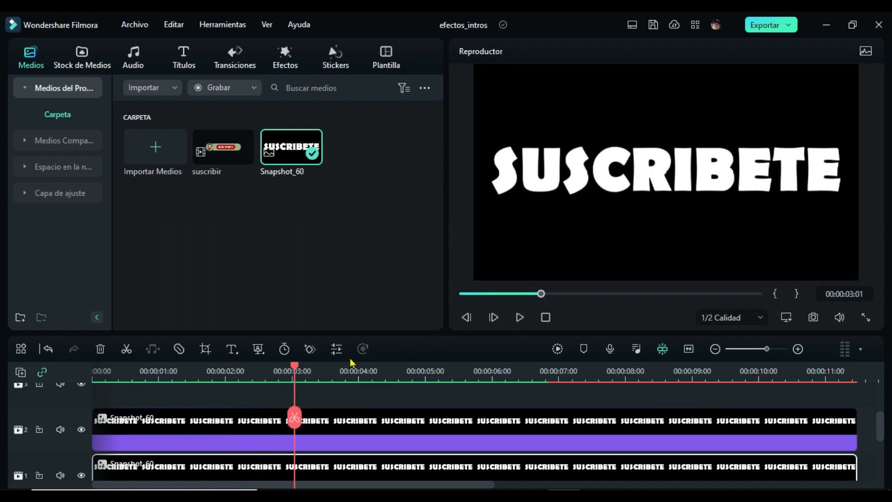
Add a basic title on track 3 at 00:00:03:00, where the halves begin to split, and extend it to 00:00:08:15.
left_click(309, 397)
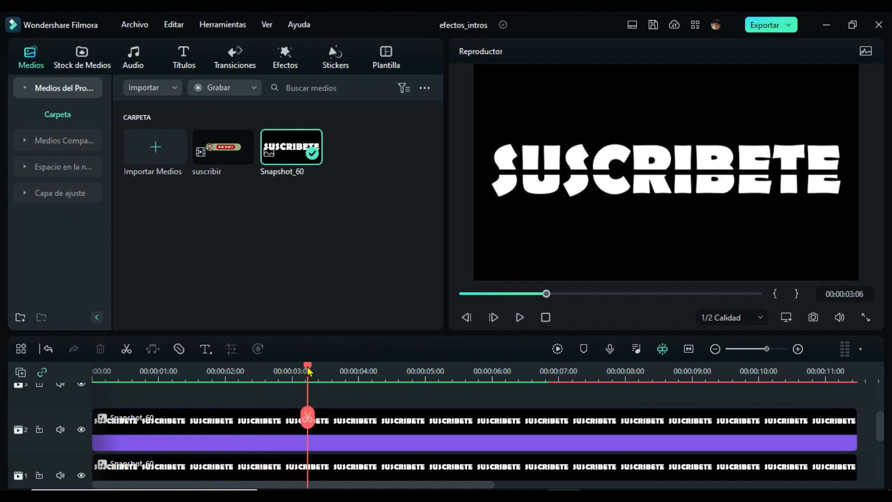
left_click_drag(308, 369, 291, 370)
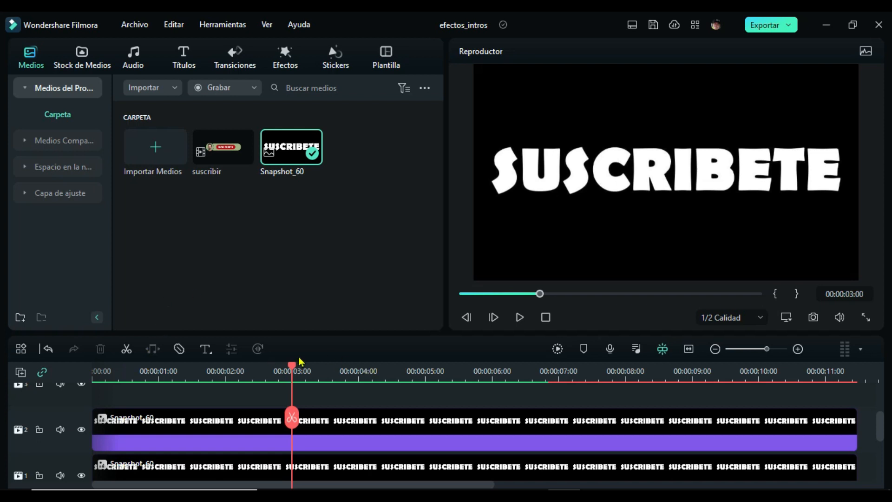
scroll(306, 401, "up", 1)
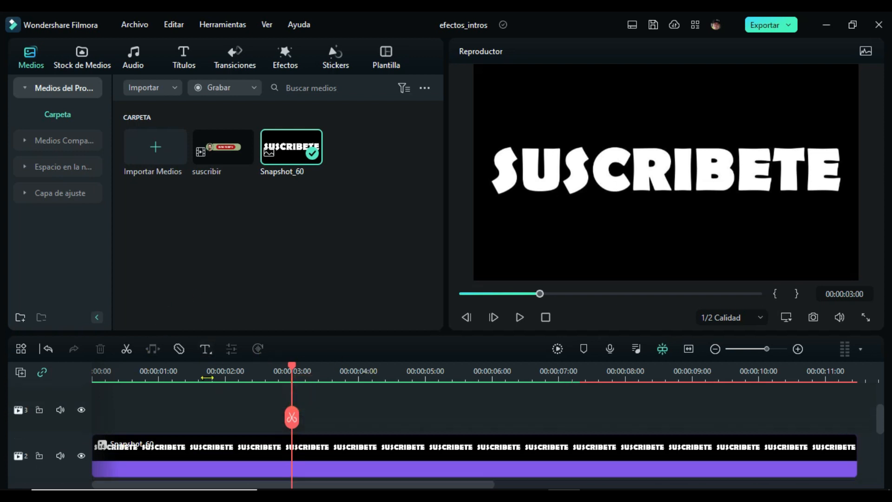
left_click(205, 349)
left_click(223, 370)
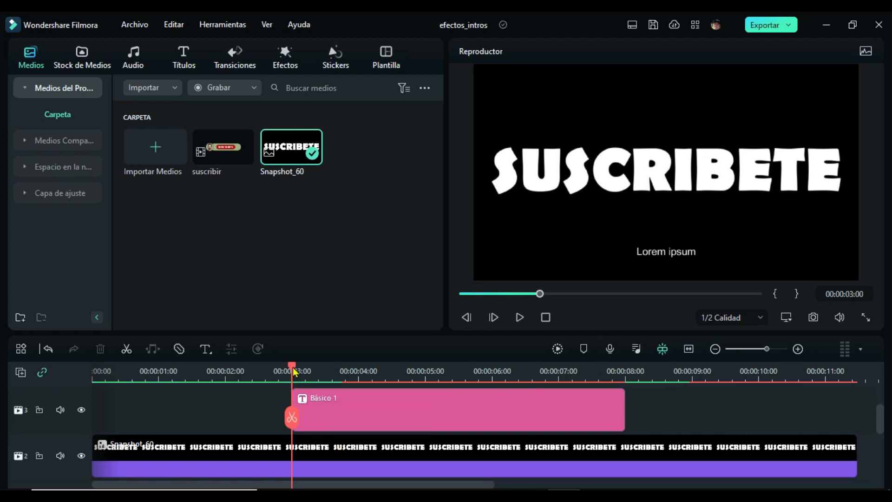
left_click_drag(294, 371, 665, 418)
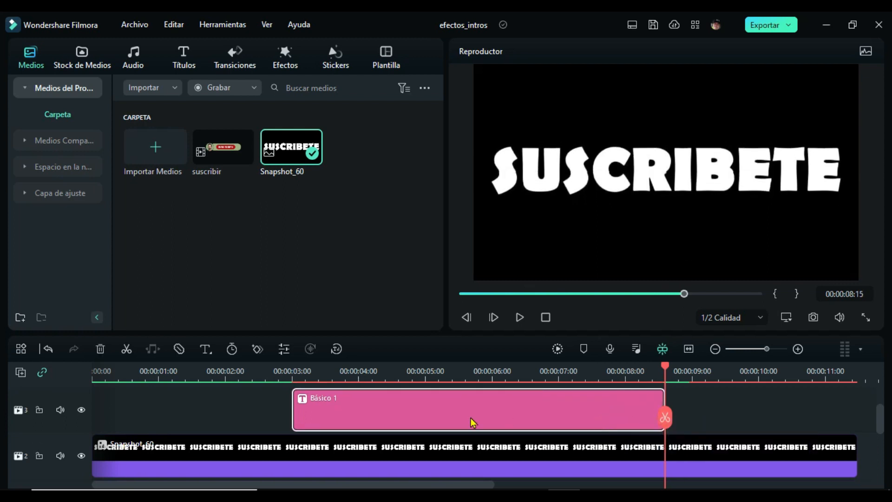
Replace the title's placeholder text with "comparte - comenta - dale like".
double_click(448, 416)
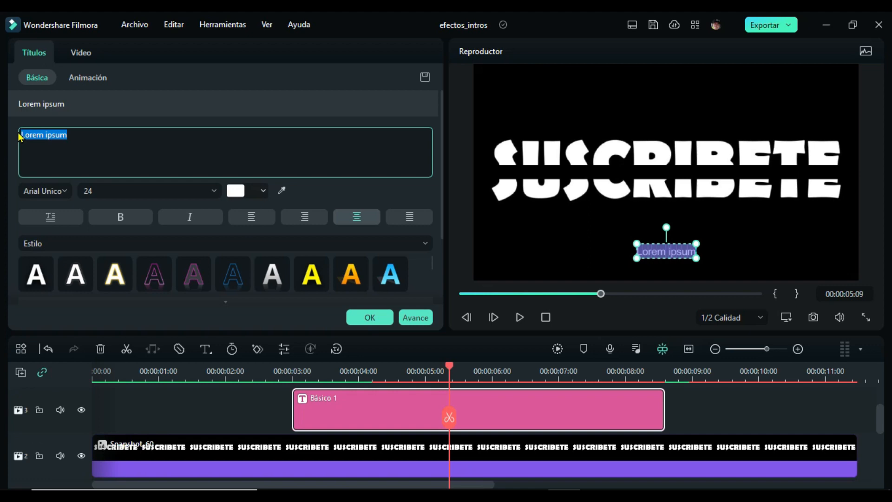
type("comparte - comenta")
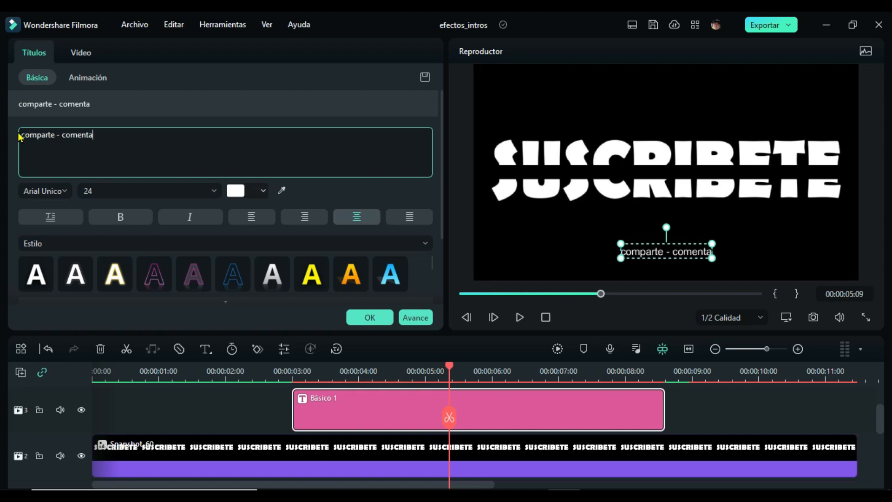
type(" - dale like")
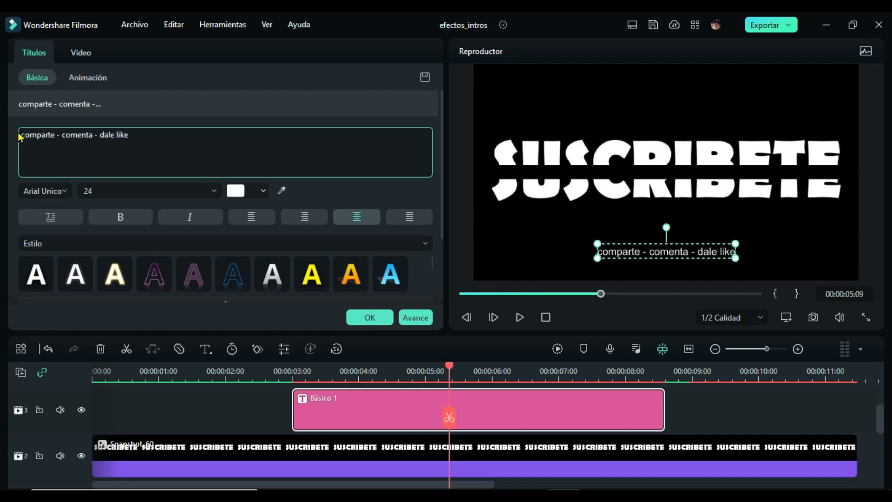
Set the title text's font size to 44.
left_click(213, 191)
scroll(154, 256, "down", 3)
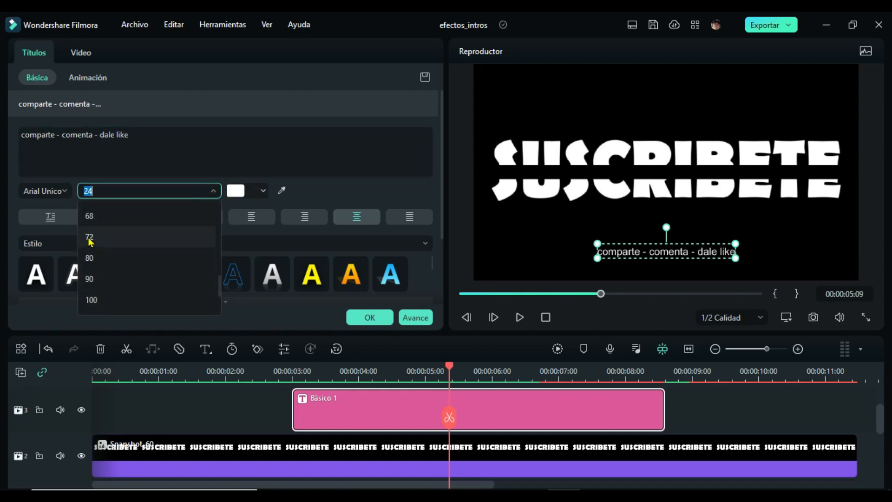
left_click(153, 248)
left_click(153, 190)
left_click(99, 237)
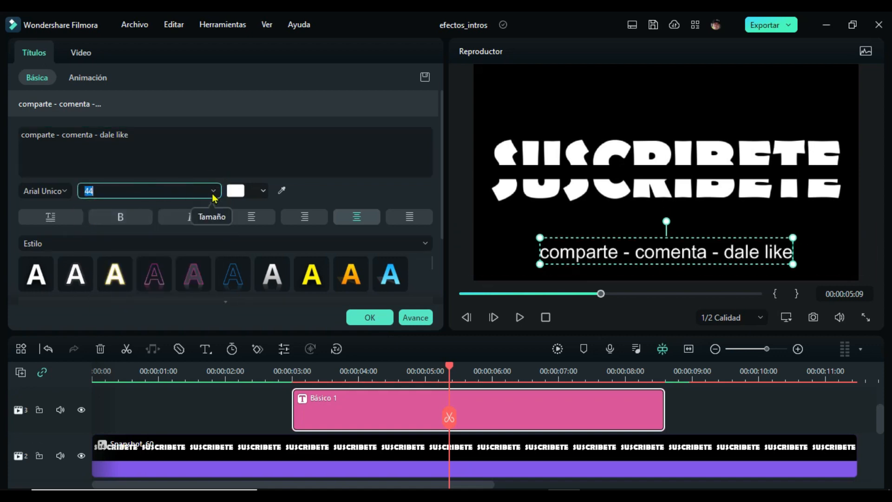
Open the title in the advanced text editor and change its font to Avignon Pro.
left_click(415, 318)
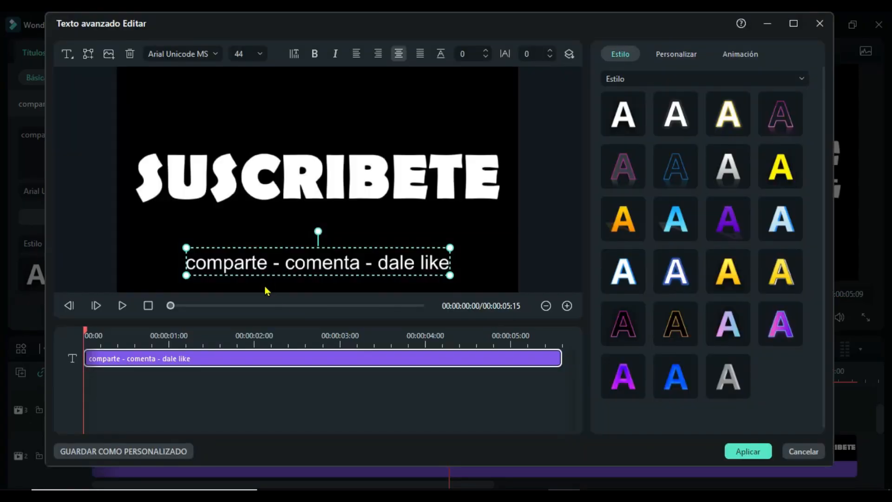
left_click_drag(88, 333, 128, 333)
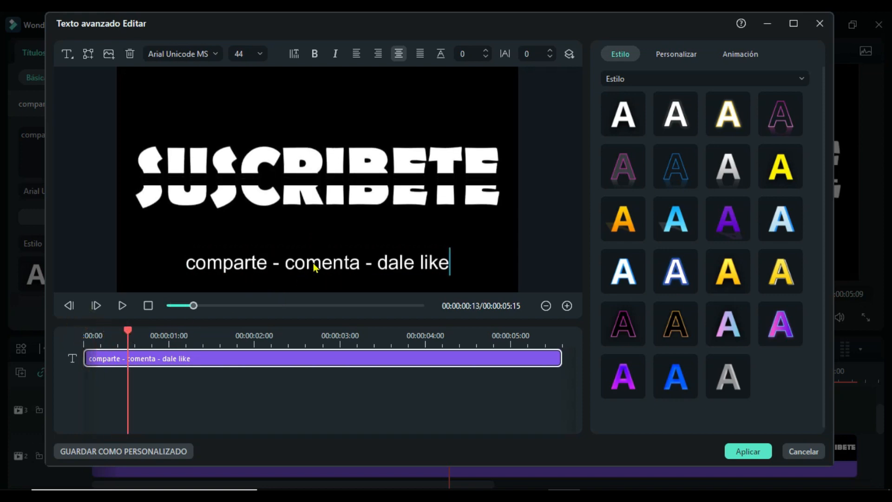
left_click(676, 53)
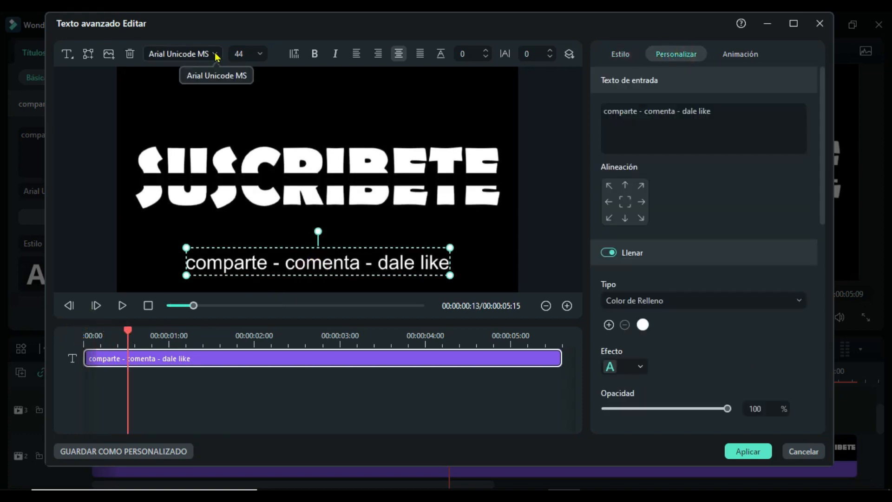
left_click(215, 54)
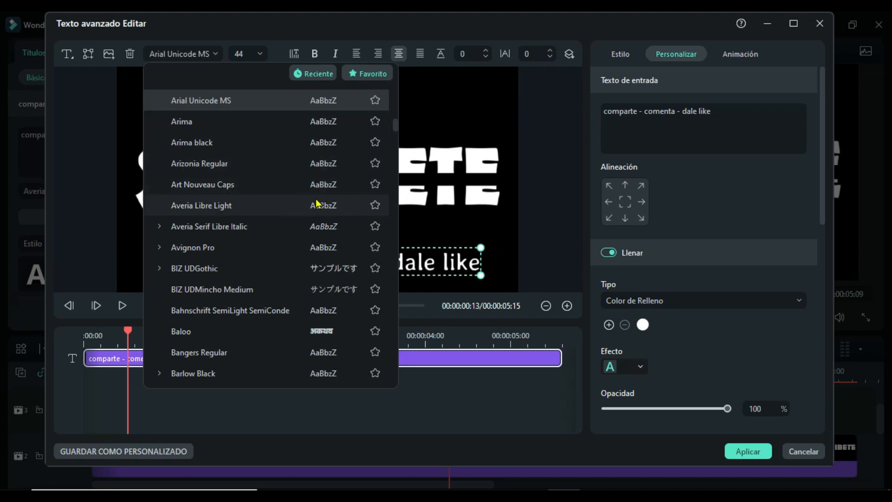
left_click(326, 245)
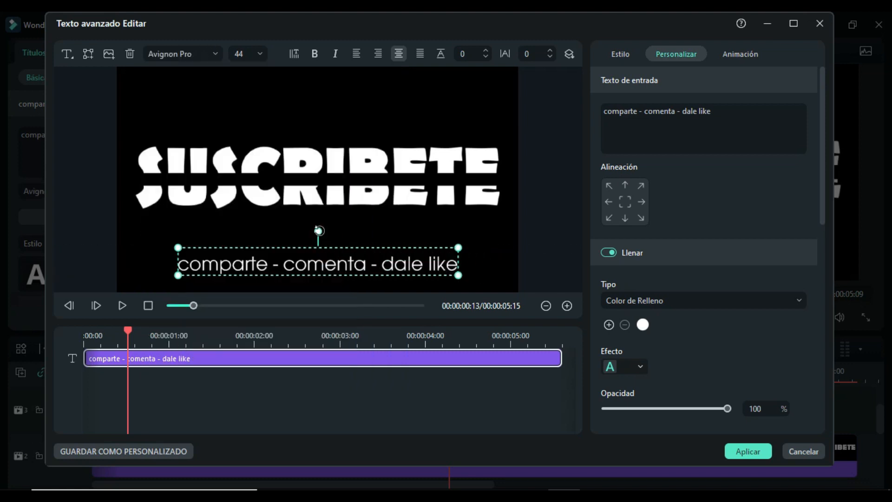
Change the title text's fill to a custom reddish orange.
left_click(643, 325)
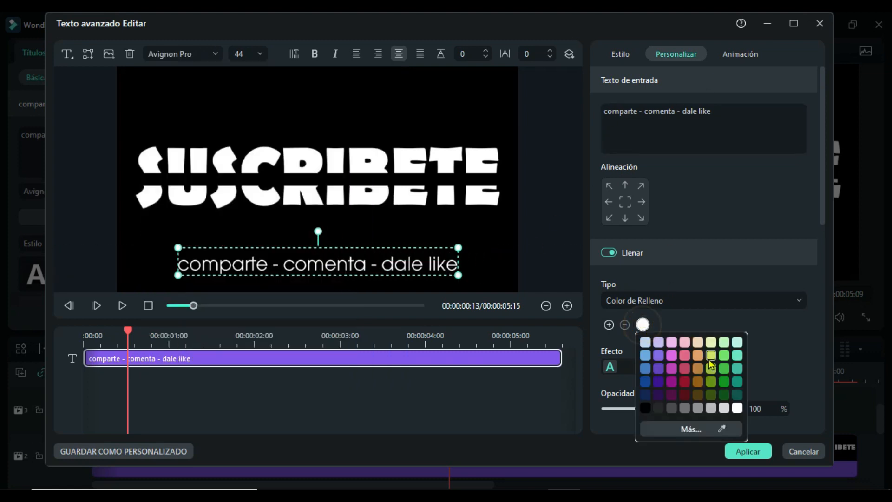
left_click(699, 354)
left_click(644, 325)
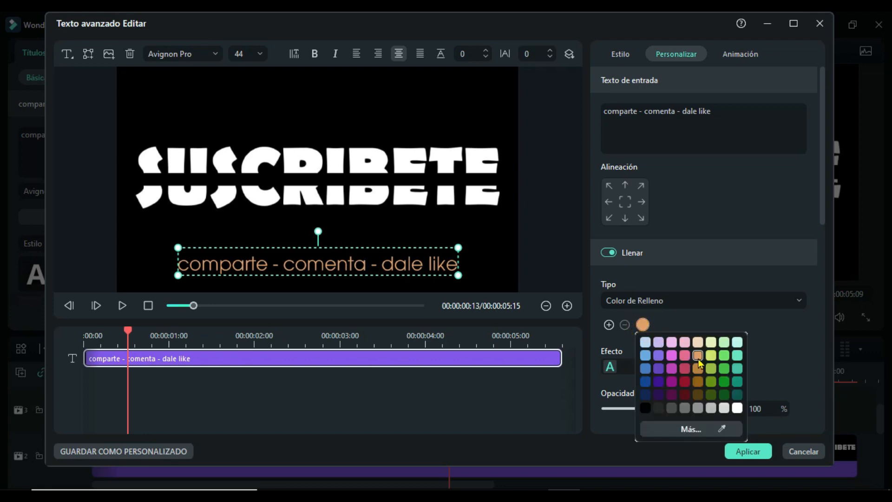
left_click(692, 426)
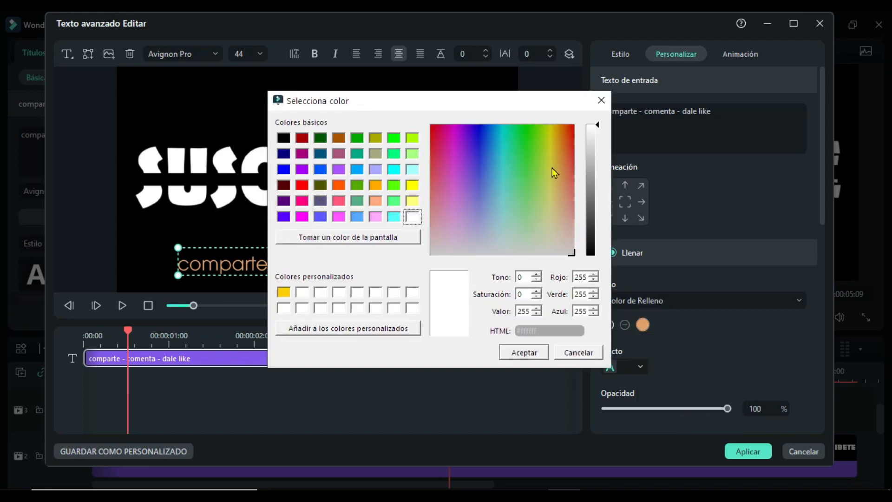
left_click(562, 143)
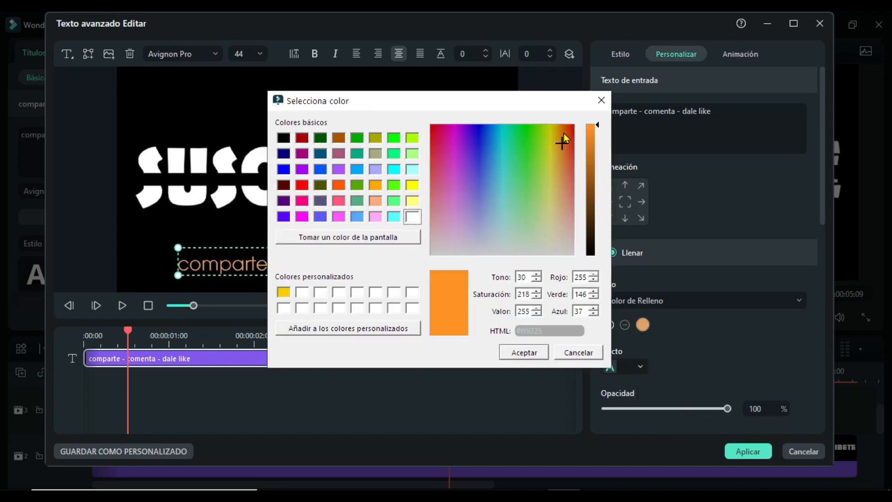
left_click(570, 134)
left_click(524, 352)
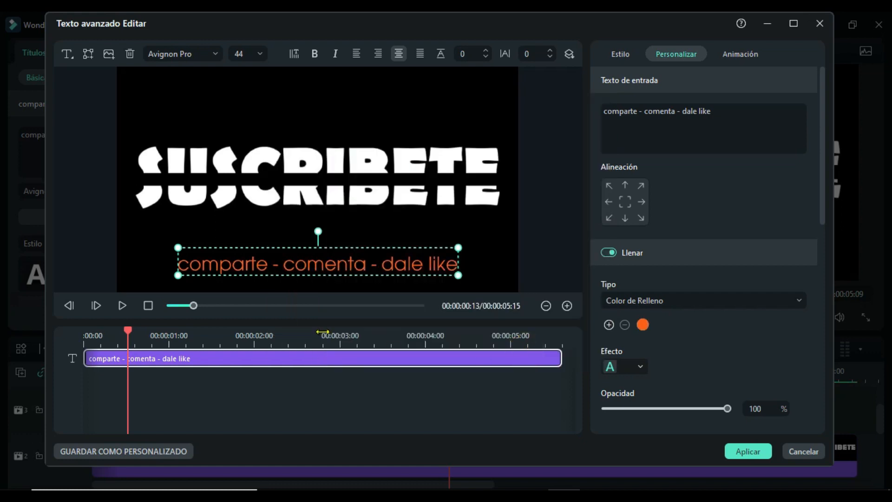
Move the title text up so it sits centred in the gap between the two SUSCRIBETE halves.
left_click_drag(302, 269, 302, 184)
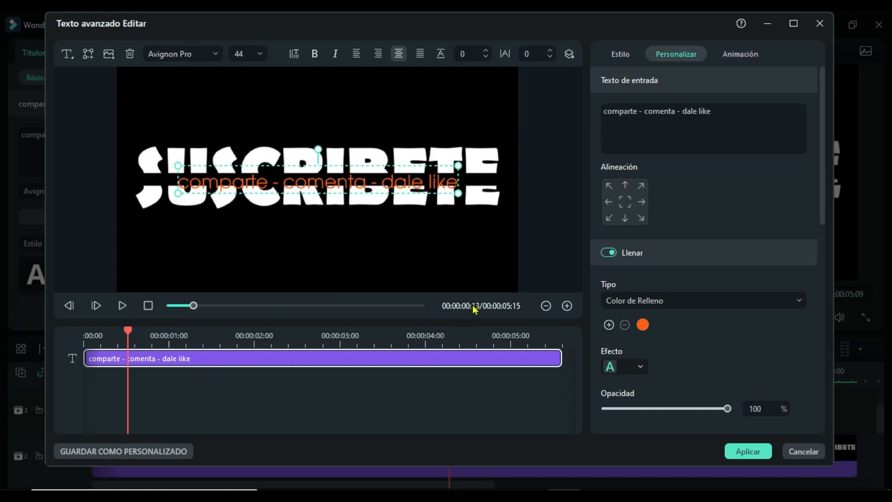
left_click_drag(130, 329, 149, 334)
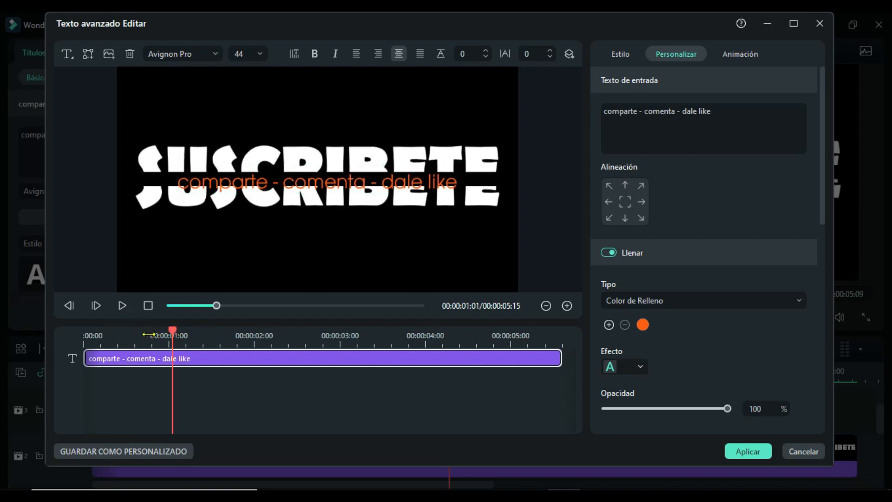
mouse_move(299, 185)
left_mouse_down()
mouse_move(302, 173)
mouse_move(302, 184)
left_mouse_up()
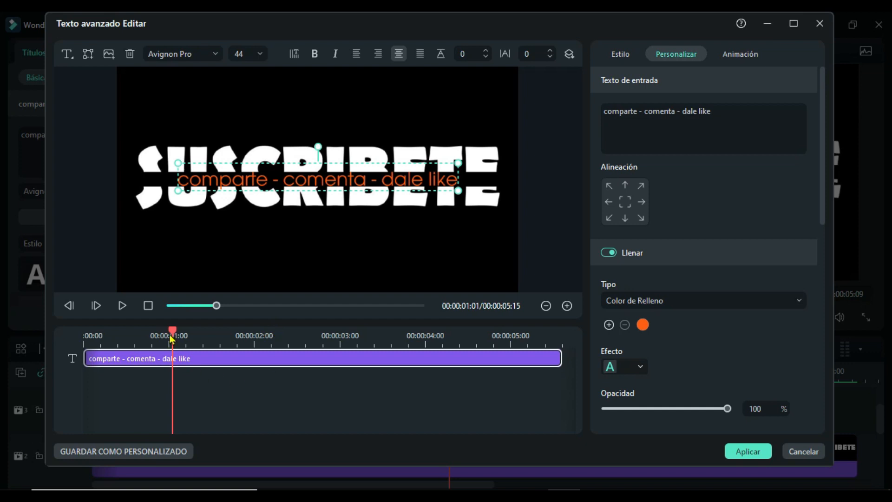
scroll(714, 306, "down", 6)
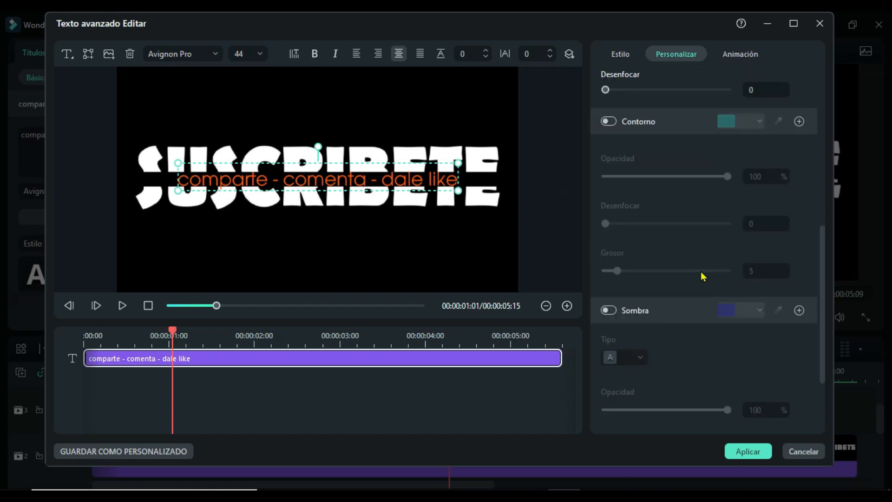
scroll(703, 279, "down", 2)
scroll(716, 357, "up", 8)
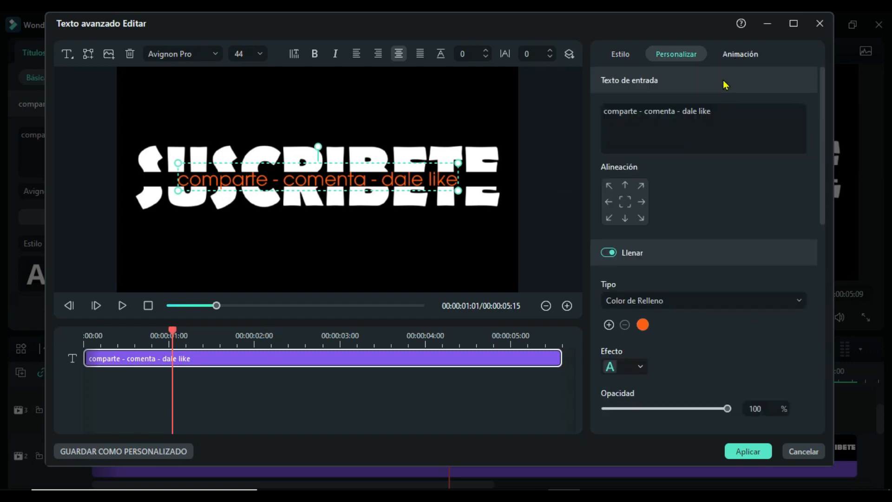
left_click(627, 204)
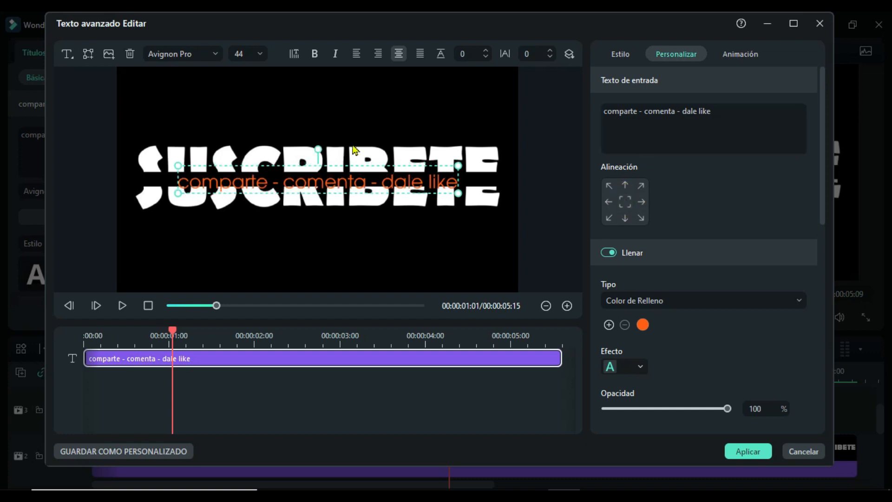
left_click_drag(327, 190, 326, 187)
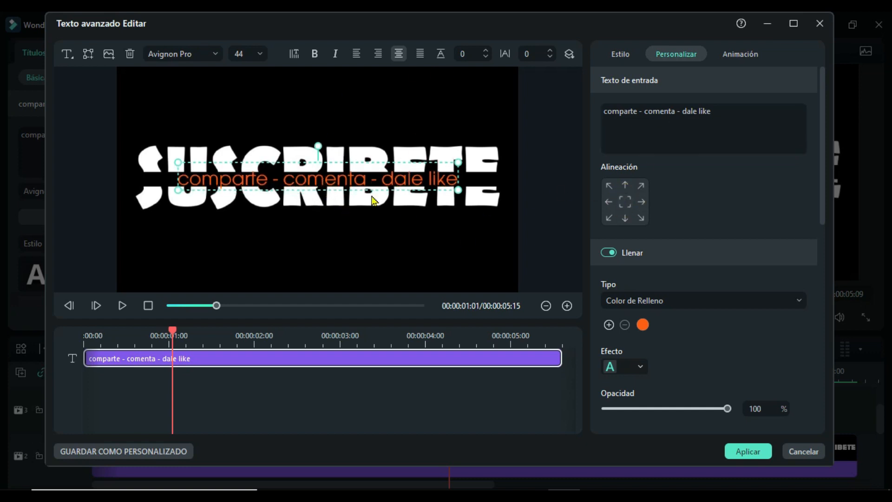
Set the title's character spacing to 4 and its font size to 42, and apply the advanced text edits.
left_click_drag(462, 53, 546, 59)
left_click(549, 50)
scroll(241, 55, "down", 1)
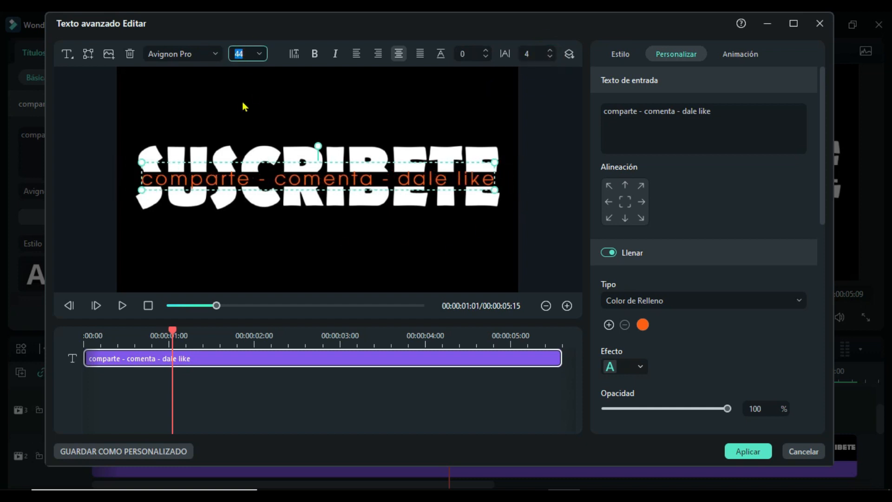
scroll(246, 55, "down", 1)
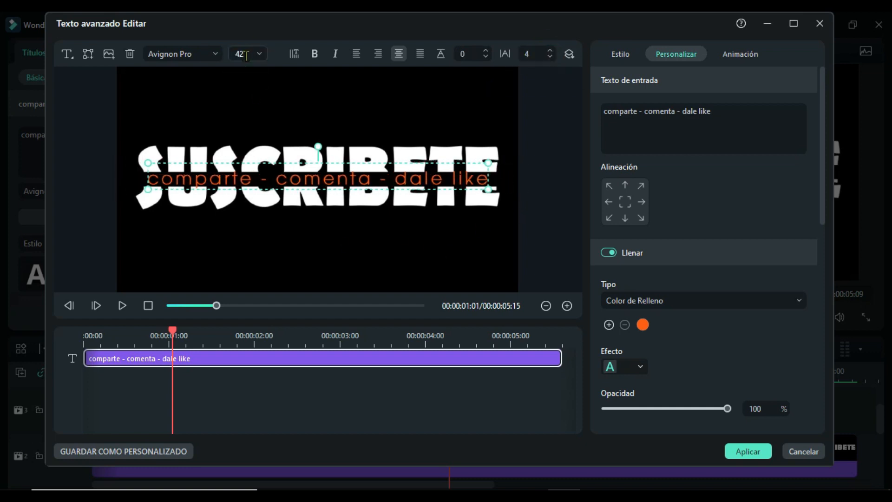
left_click(746, 452)
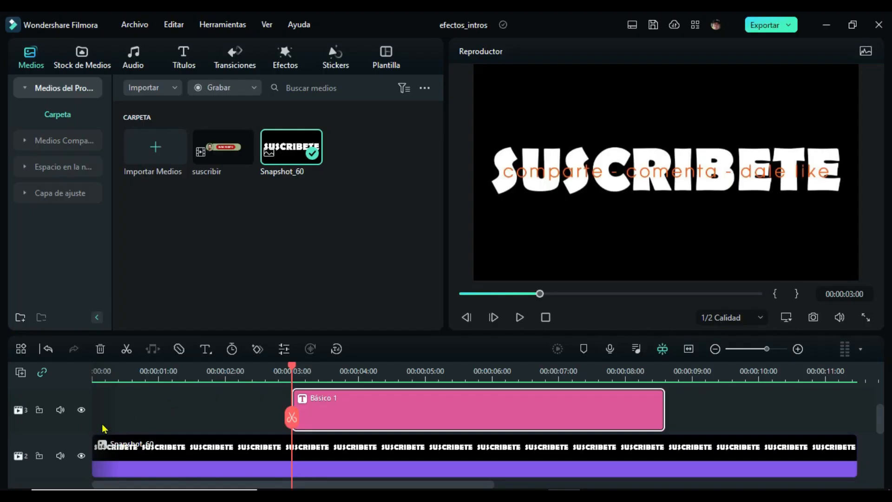
Hide track 1, which holds the lower half of the SUSCRIBETE text.
scroll(104, 428, "down", 2)
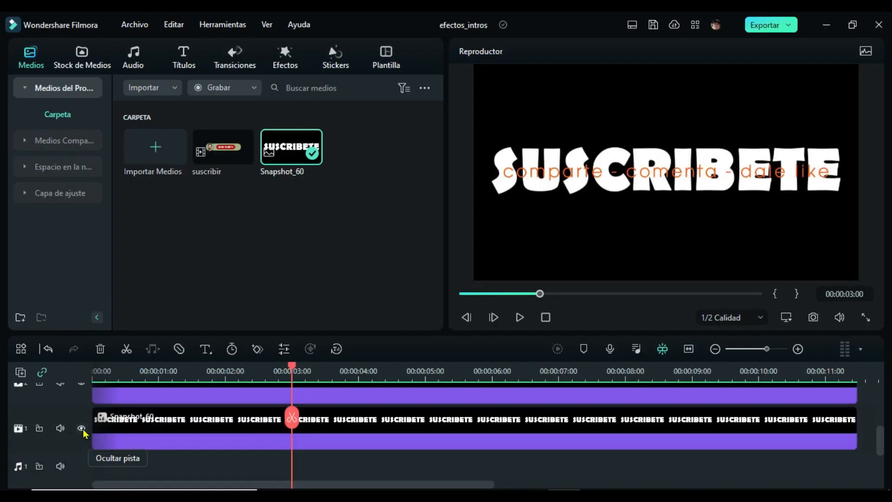
left_click(81, 428)
scroll(80, 395, "up", 1)
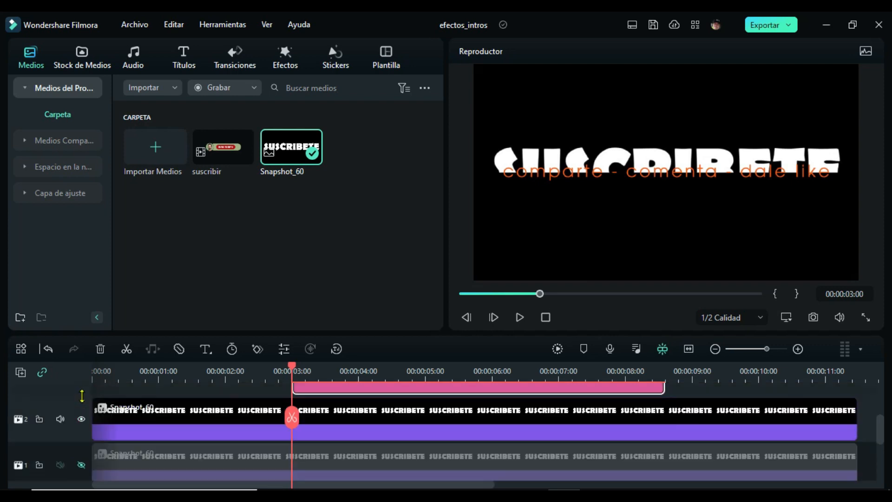
Hide track 2, which holds the upper SUSCRIBETE half, and take a snapshot of the title text alone.
left_click(81, 419)
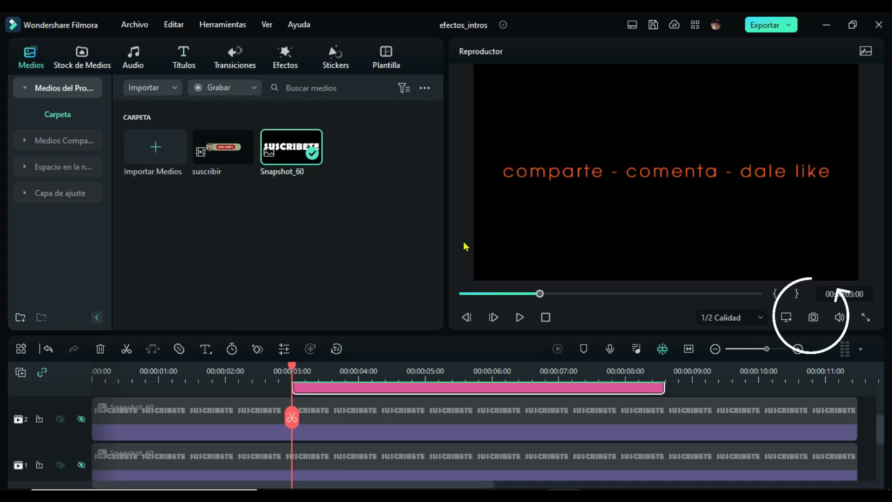
left_click(816, 320)
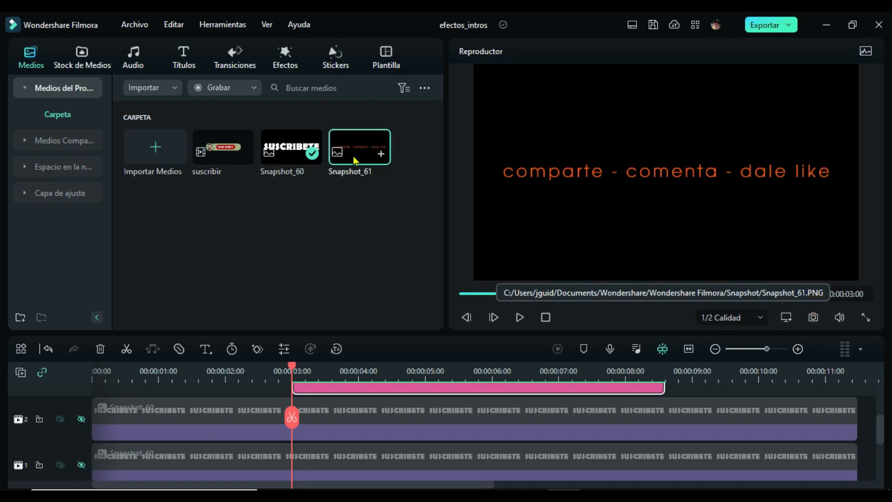
Replace the title clip with the Snapshot_61 image on track 3 at 00:00:03:00, and show both SUSCRIBETE tracks again.
left_click(383, 390)
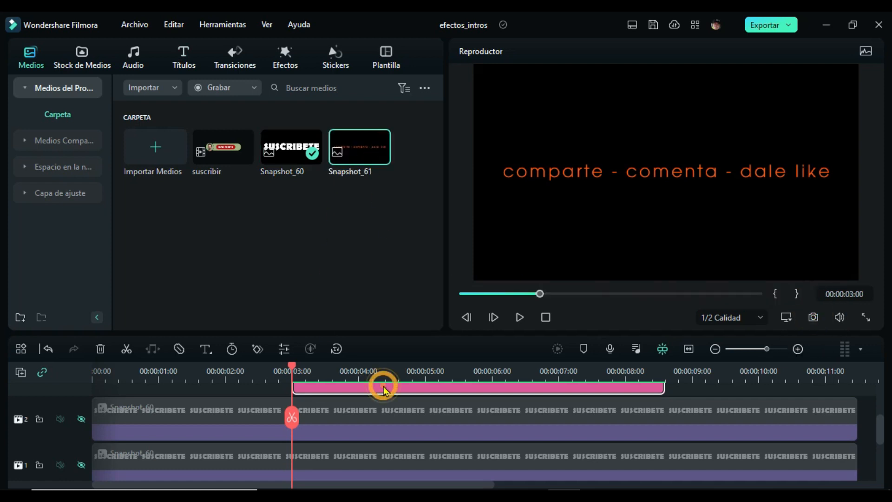
key("Delete")
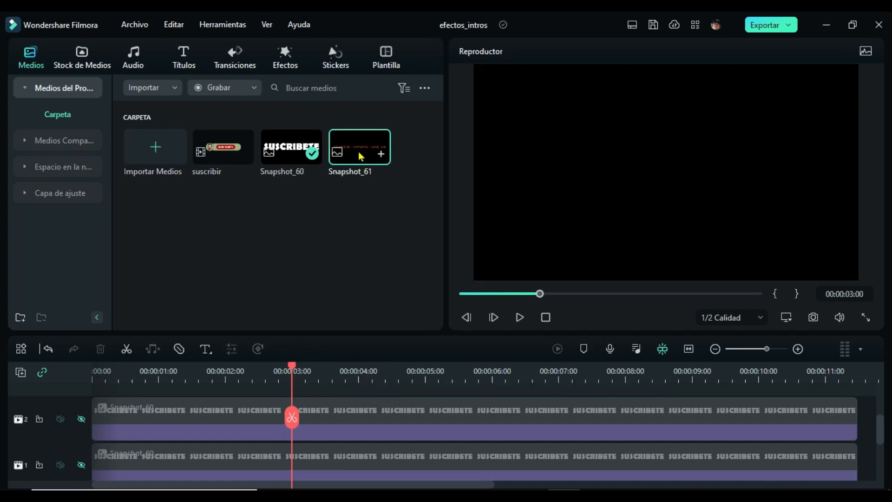
left_click_drag(361, 156, 346, 436)
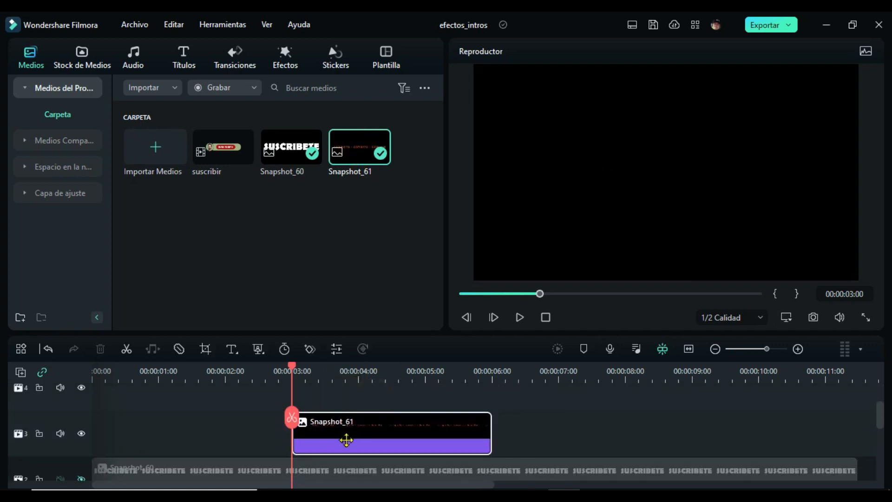
scroll(86, 461, "down", 1)
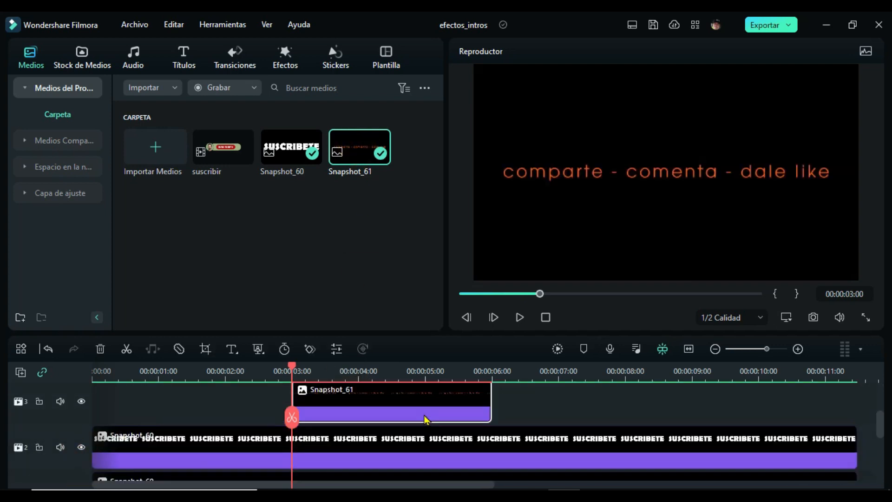
Shift the Snapshot_61 clip to start just after 00:00:03:00, as the halves begin to split, and extend its end to 00:00:08:16.
scroll(426, 419, "up", 1)
left_click_drag(327, 428, 427, 429)
left_click_drag(434, 430, 389, 432)
left_click_drag(293, 372, 298, 372)
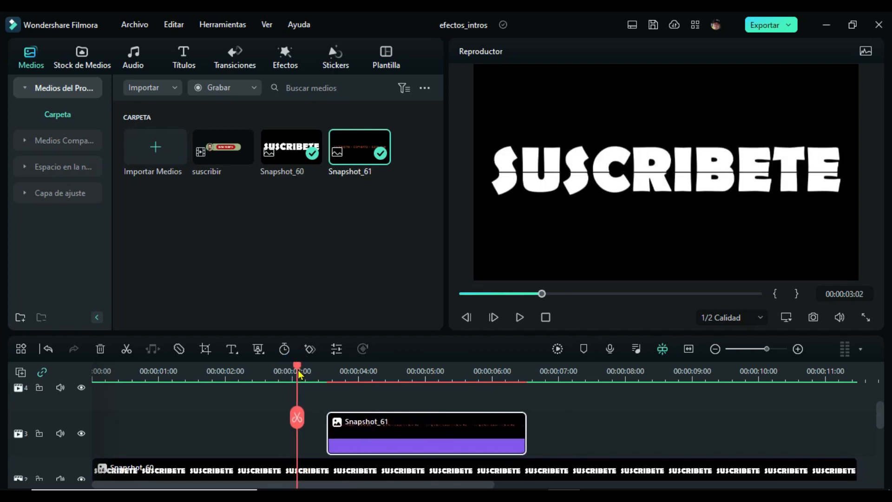
left_click_drag(373, 439, 341, 439)
left_click(500, 376)
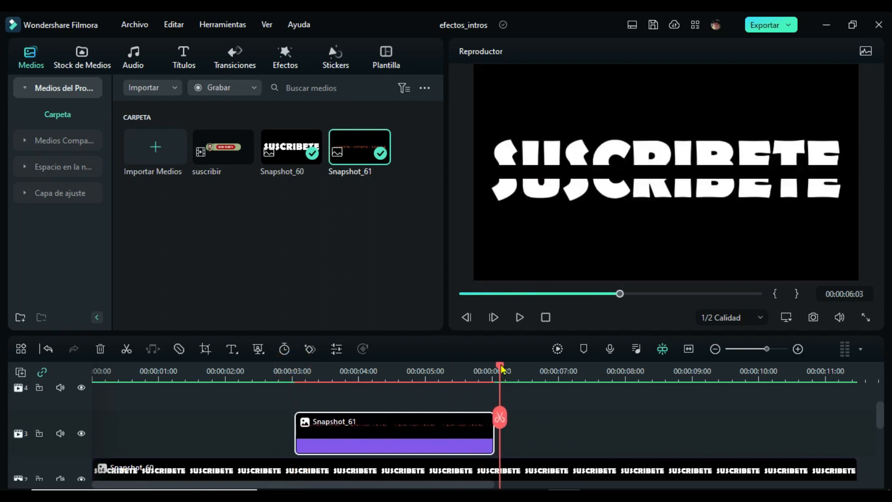
left_click_drag(501, 370, 668, 370)
left_click_drag(493, 437, 662, 437)
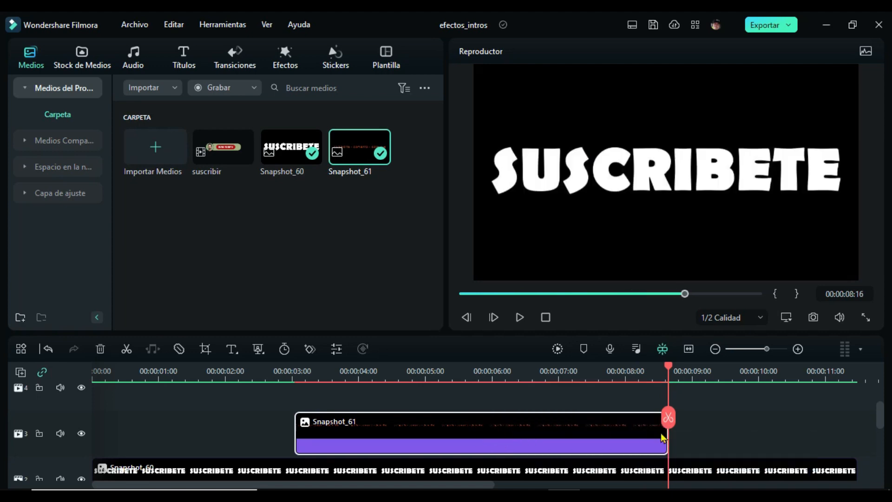
left_click(314, 377)
scroll(255, 422, "down", 2)
left_click(218, 428)
left_click(241, 374)
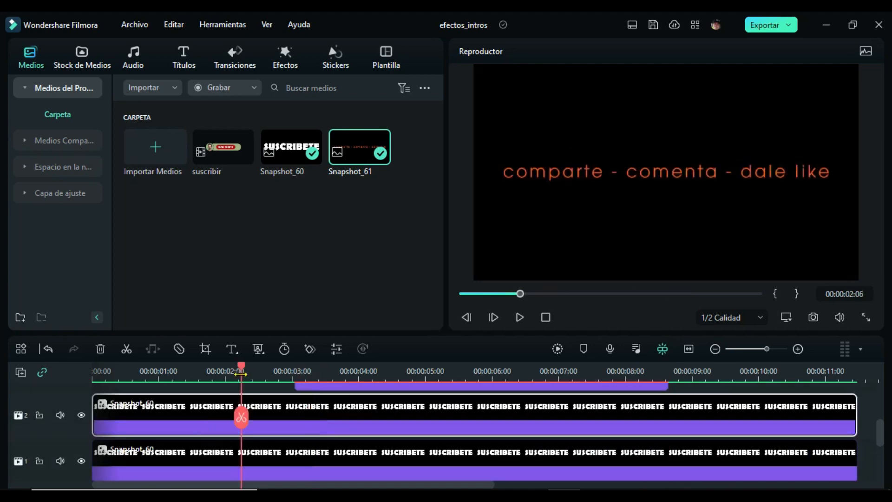
scroll(498, 406, "down", 2)
scroll(498, 406, "up", 4)
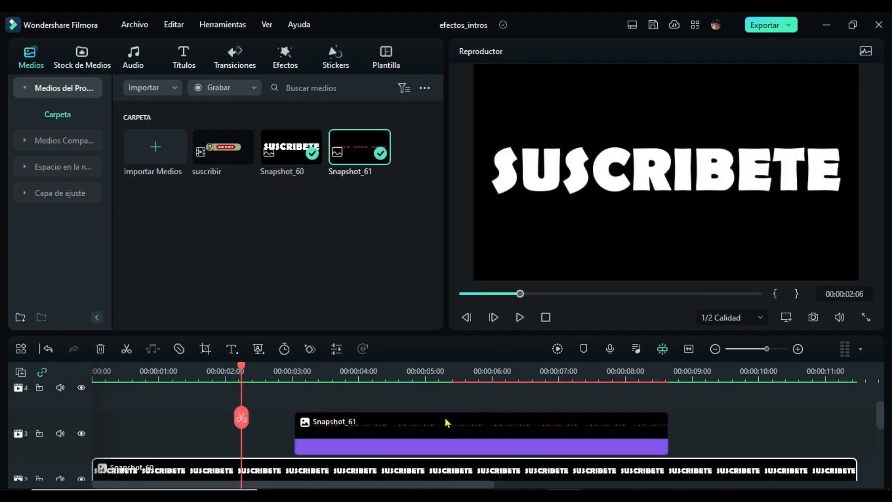
Set the blending mode of the Snapshot_61 clip to Pantalla and apply it.
left_click(402, 424)
left_click_drag(240, 363, 388, 374)
double_click(413, 435)
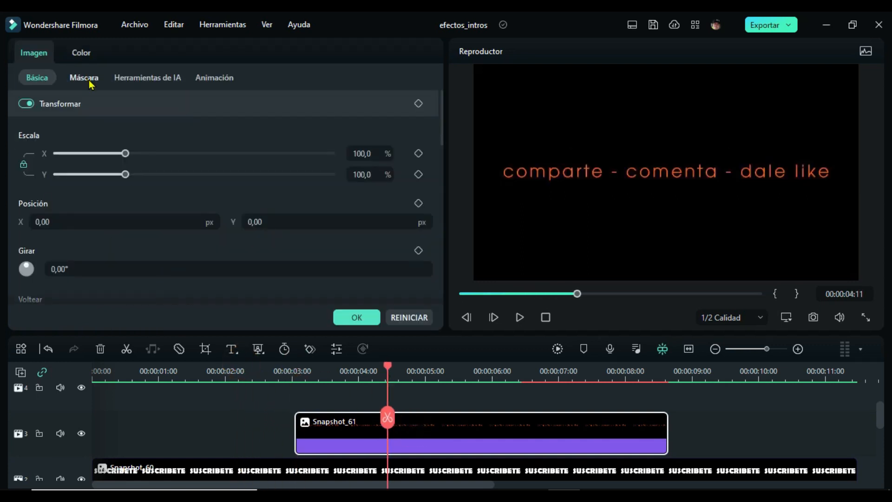
scroll(159, 175, "down", 4)
left_click(159, 217)
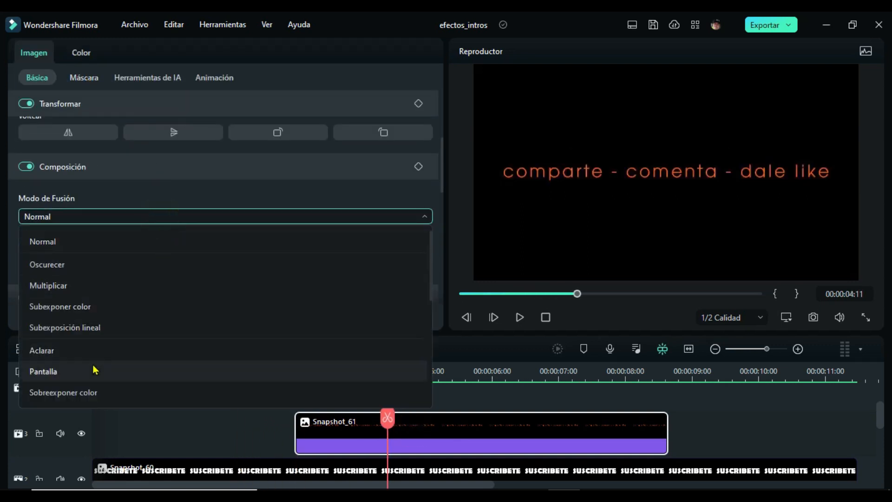
left_click(43, 371)
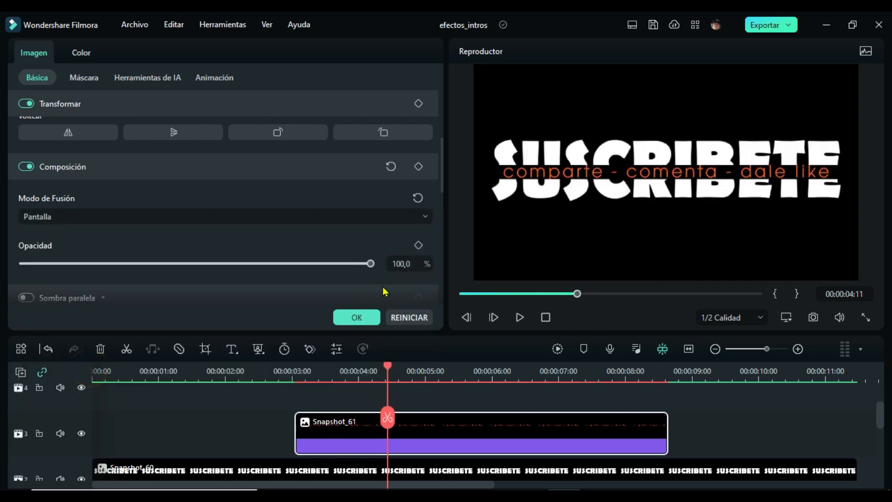
left_click(365, 318)
At the start of the Snapshot_61 clip, unlink the scale axes, set the Y scale to 0% and add a Y-scale keyframe.
left_click_drag(388, 367, 296, 387)
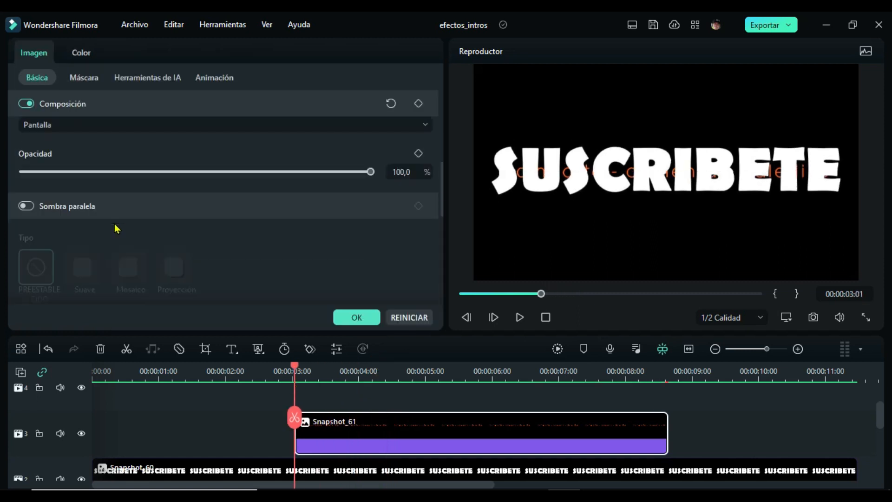
scroll(117, 227, "down", 2)
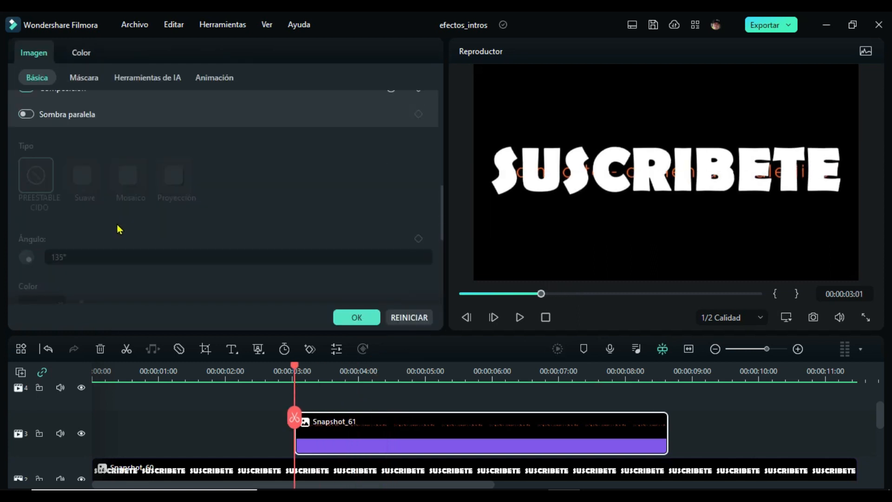
scroll(119, 229, "up", 5)
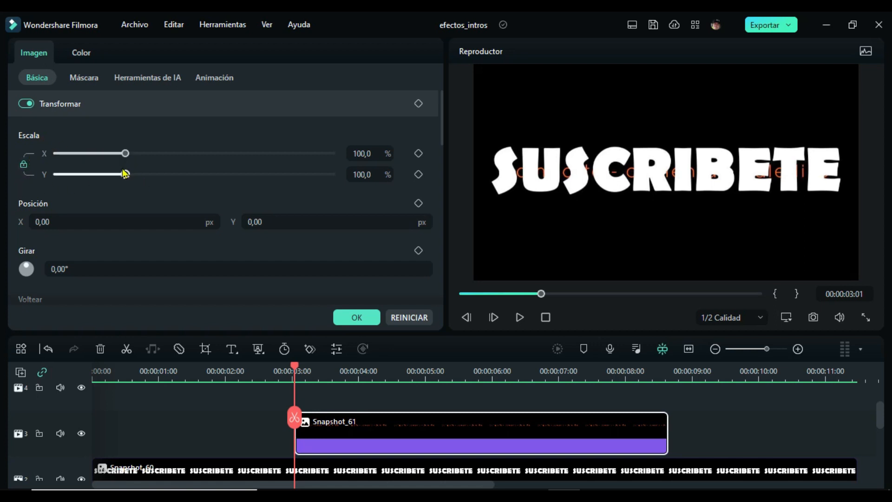
left_click(24, 165)
left_click_drag(126, 178, 46, 193)
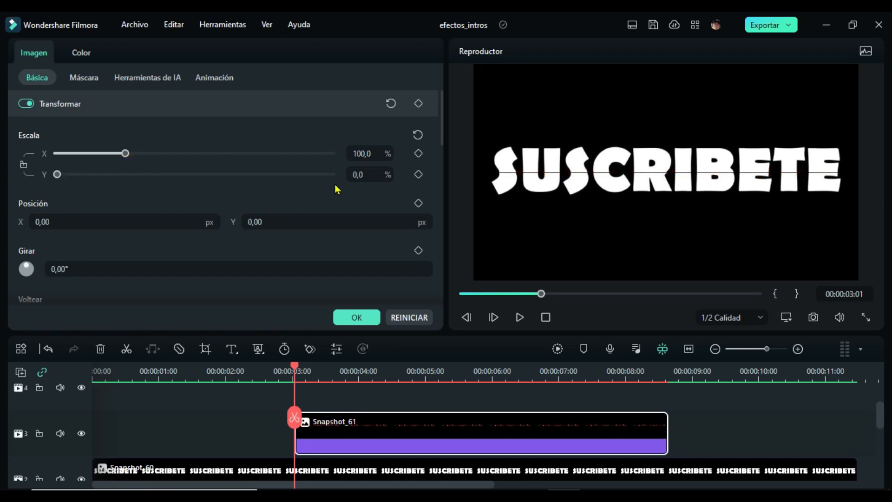
left_click(418, 175)
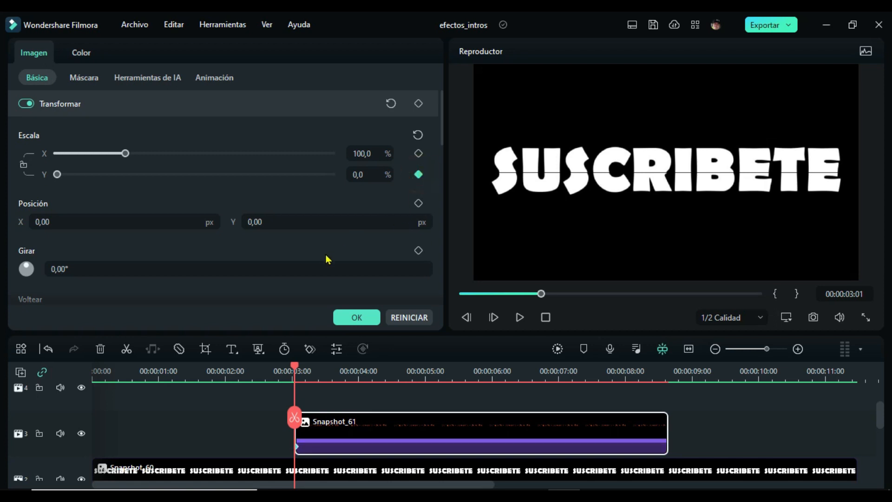
At 00:00:03:15, reset the scale of Snapshot_61 to 100% so its Y scale gets a second keyframe.
left_click(295, 370)
left_click_drag(298, 369, 333, 375)
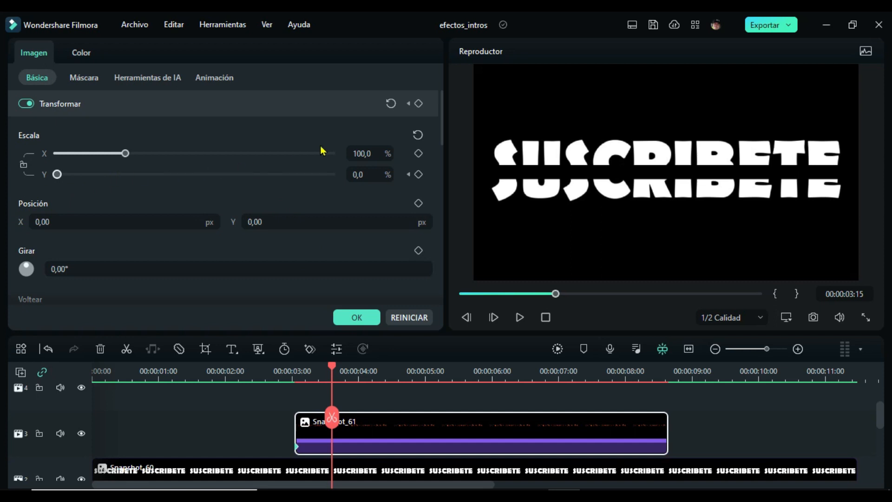
left_click(418, 136)
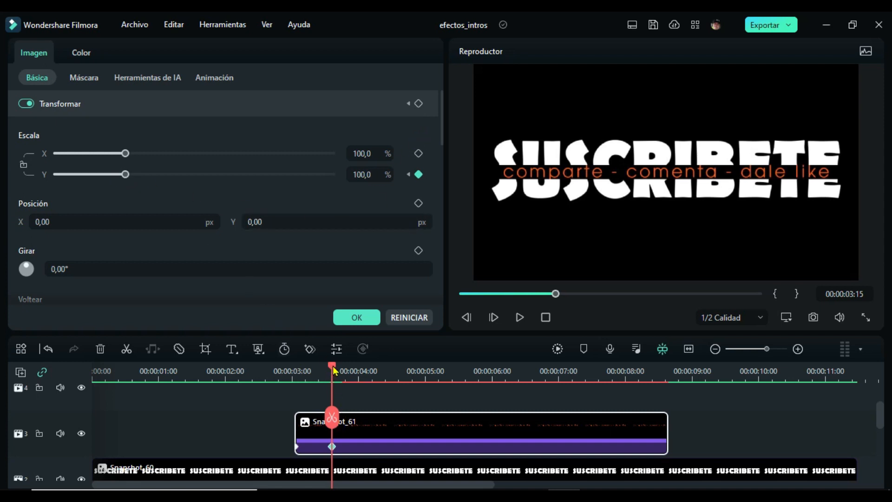
Add a Y-scale keyframe at 00:00:08:01 that holds Snapshot_61 at 100%.
left_click_drag(333, 369, 630, 391)
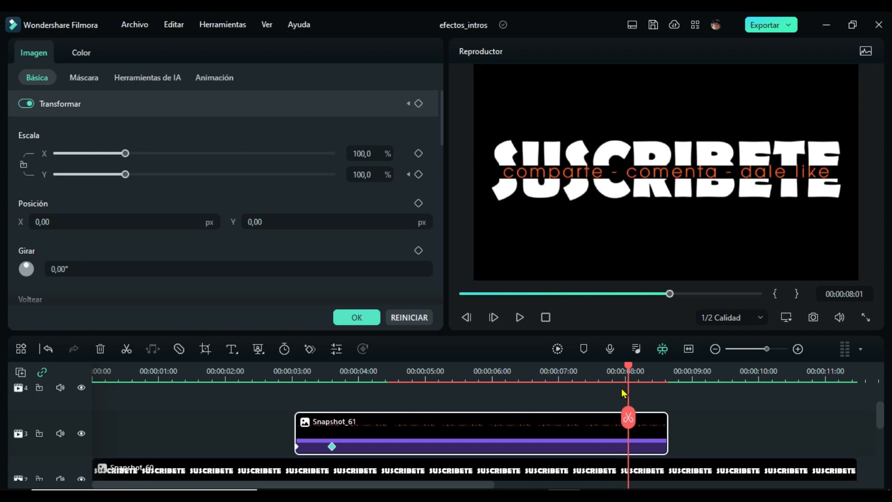
left_click(418, 175)
left_click(418, 175)
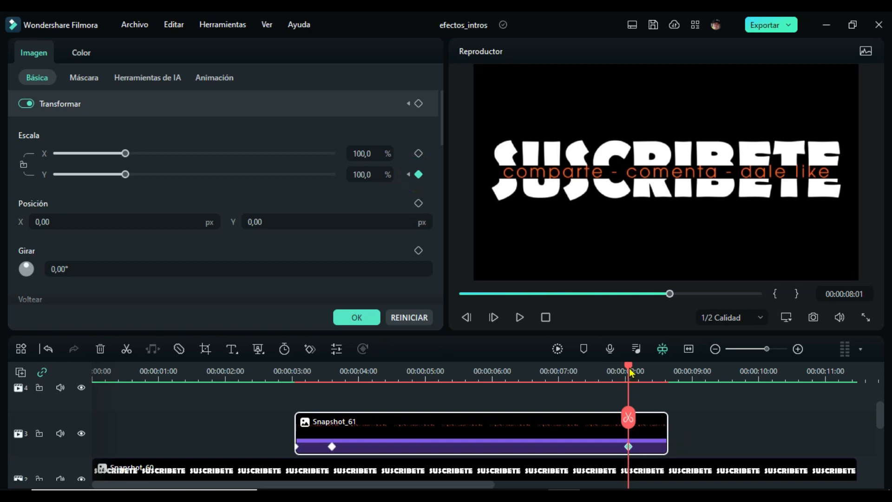
At 00:00:08:15, near the end of the Snapshot_61 clip, set its Y scale to 0% and apply the edits.
left_click_drag(630, 371, 667, 371)
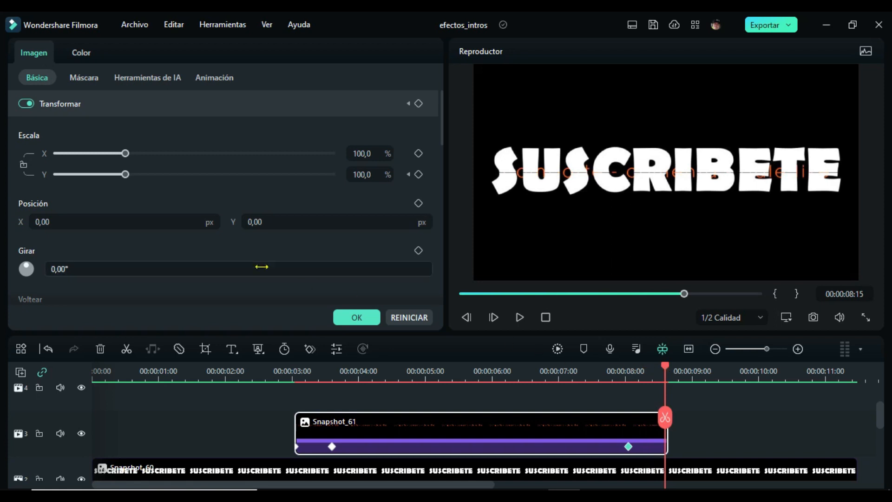
left_click_drag(126, 174, 52, 188)
left_click(356, 318)
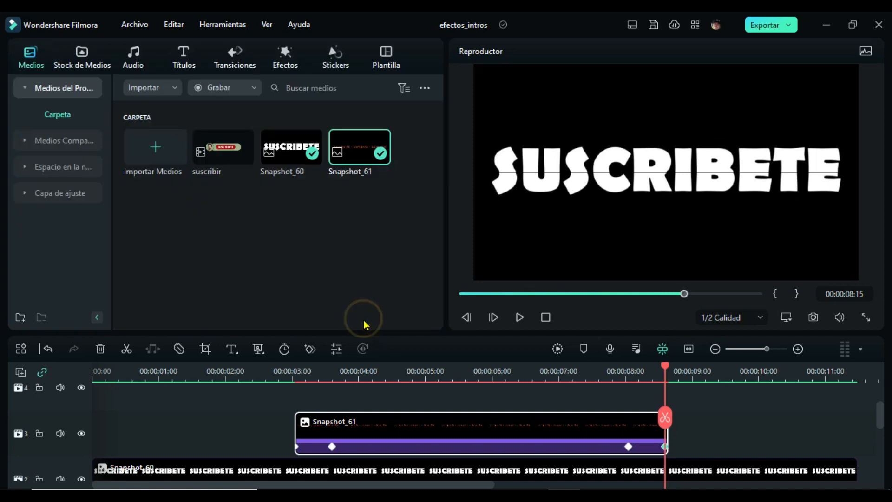
left_click(546, 317)
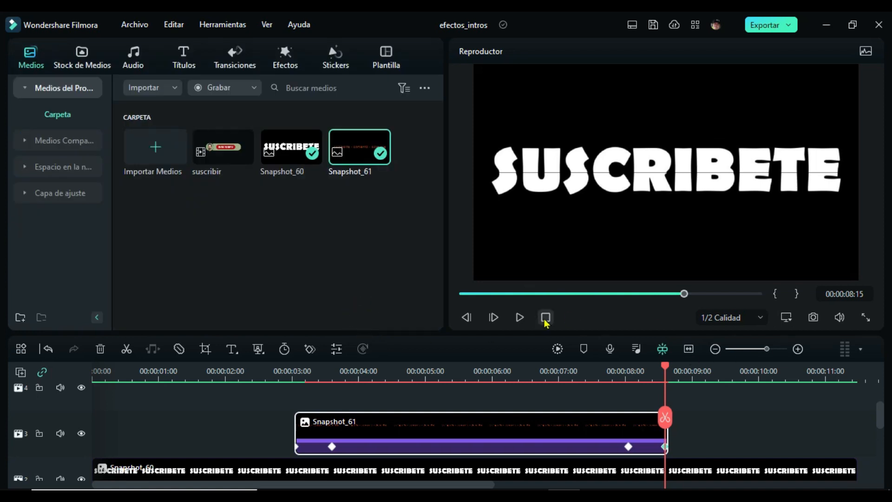